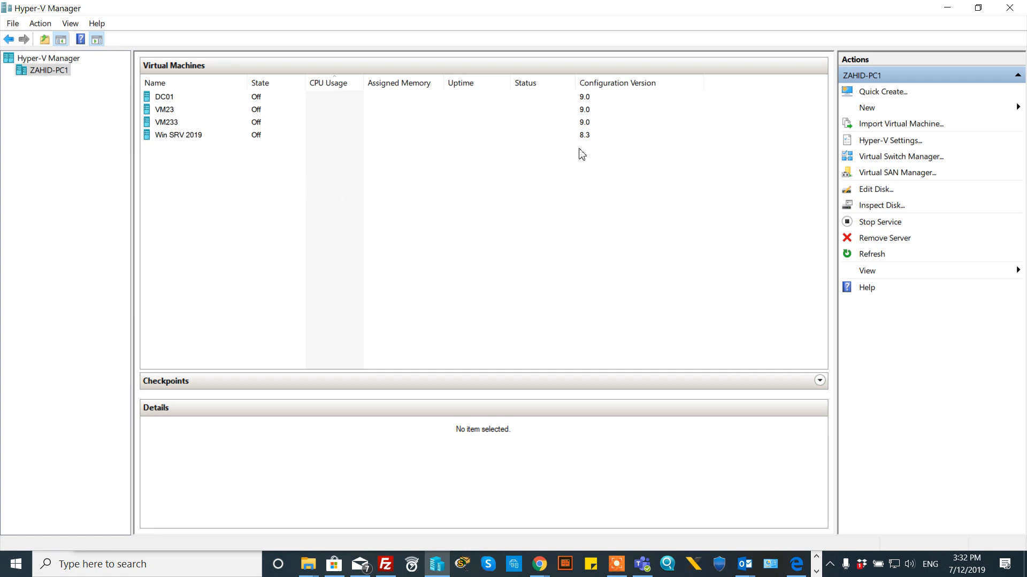
# - Launch the New Virtual Machine Wizard and stop its introduction page from showing again
pyautogui.click(870, 113)
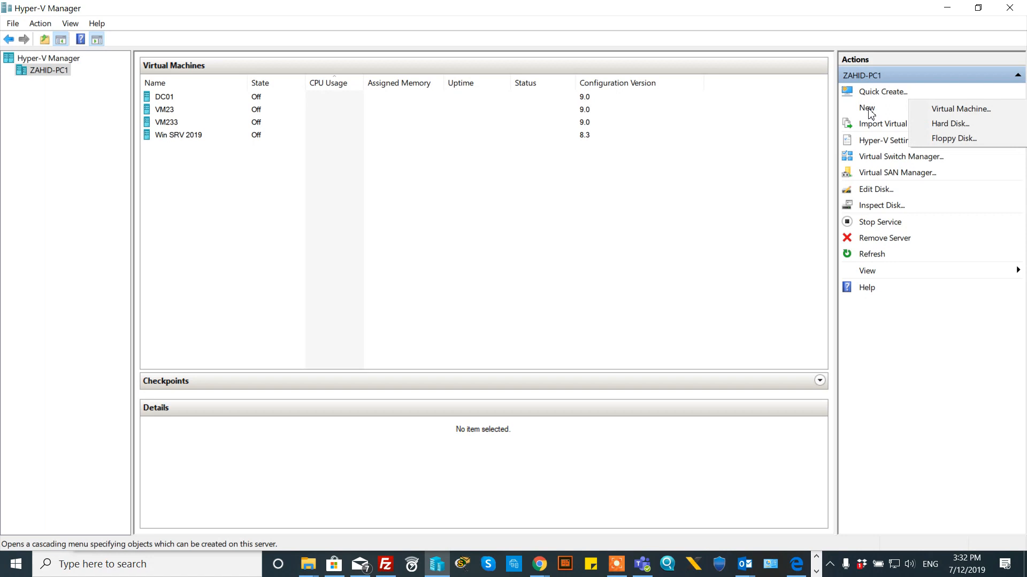
pyautogui.click(972, 113)
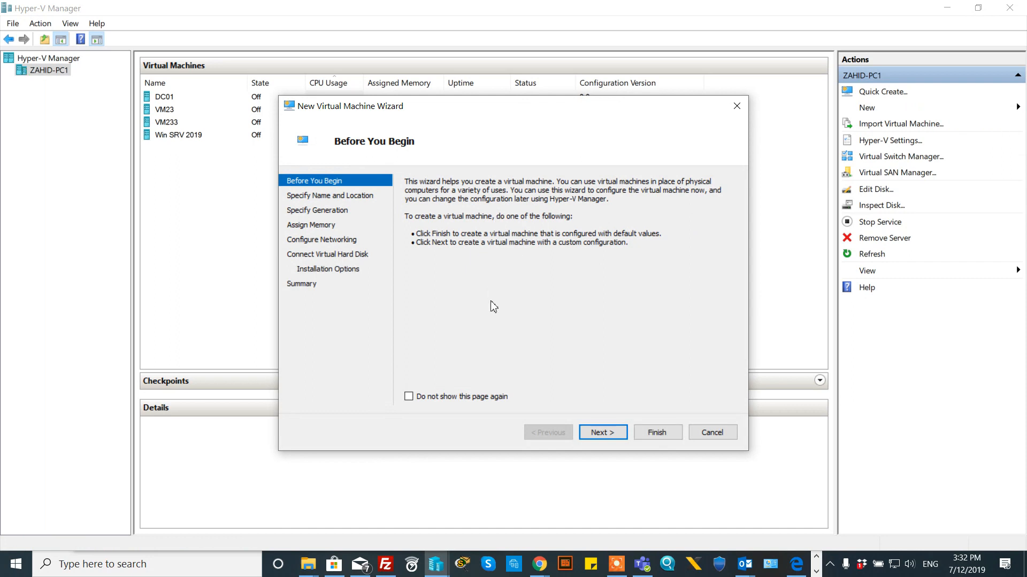
pyautogui.click(444, 398)
pyautogui.click(602, 433)
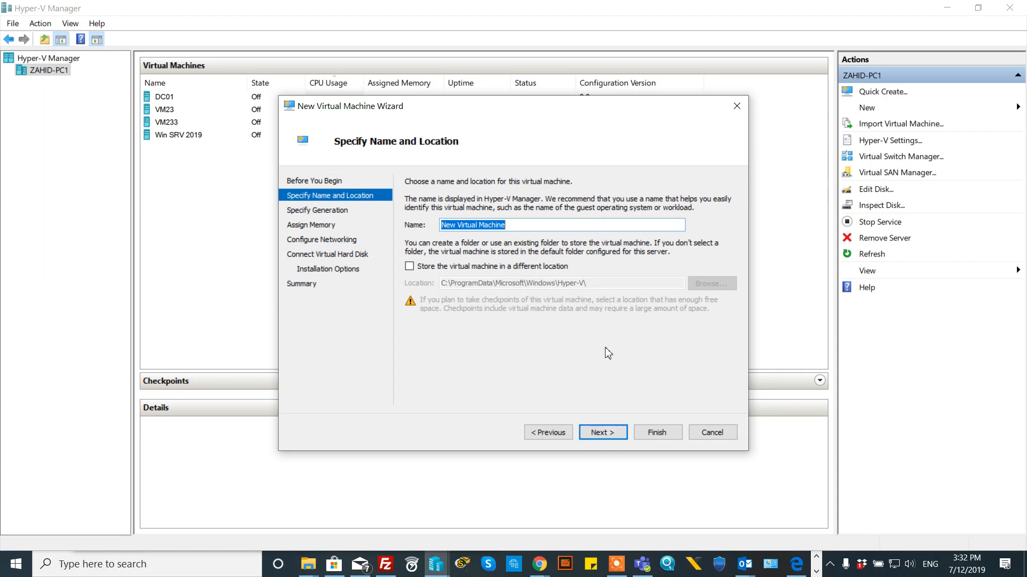
# - Name the virtual machine 'VM15' and store it in a different location
pyautogui.write('VM')
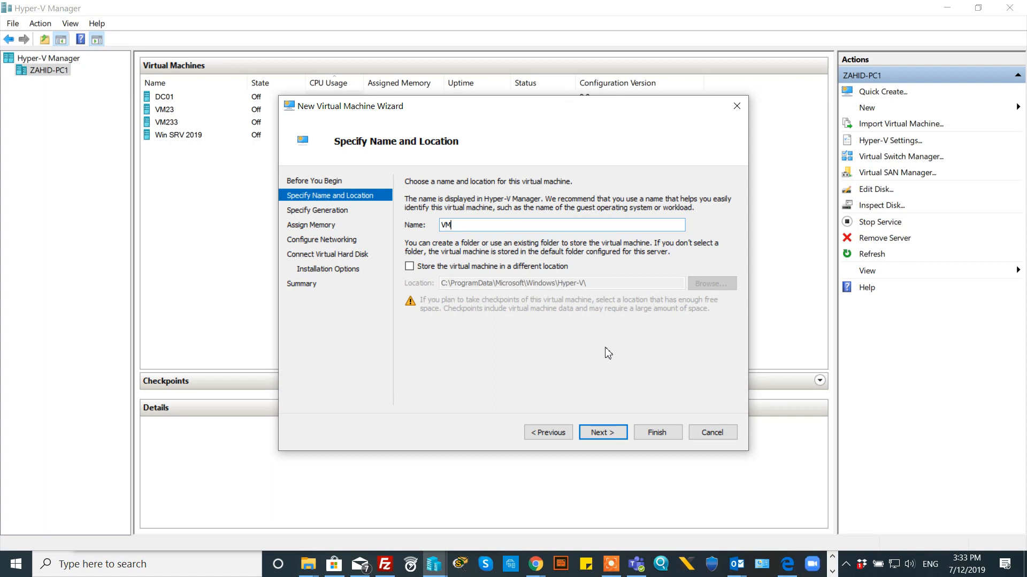
pyautogui.write('15')
pyautogui.click(409, 266)
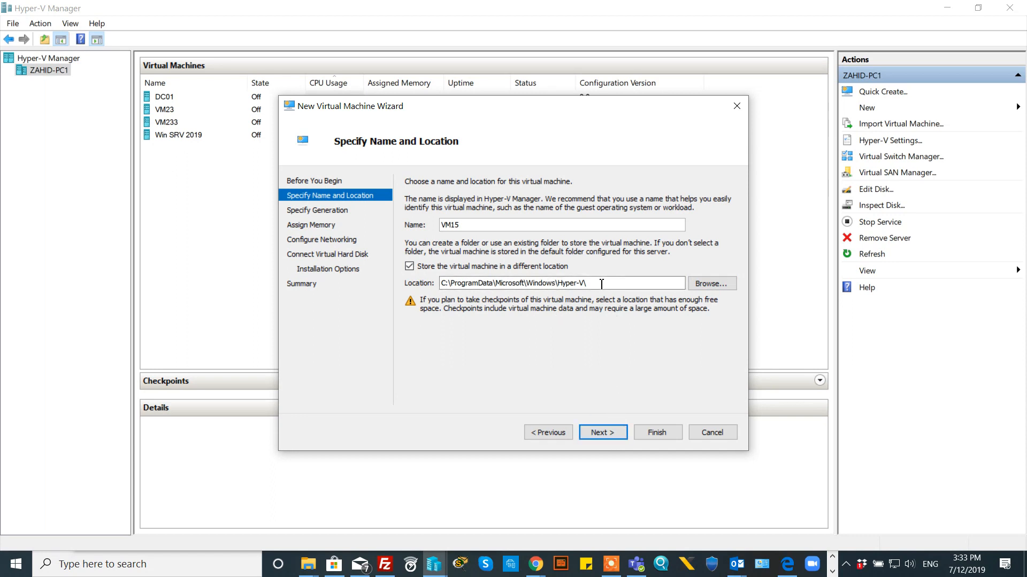
pyautogui.click(606, 434)
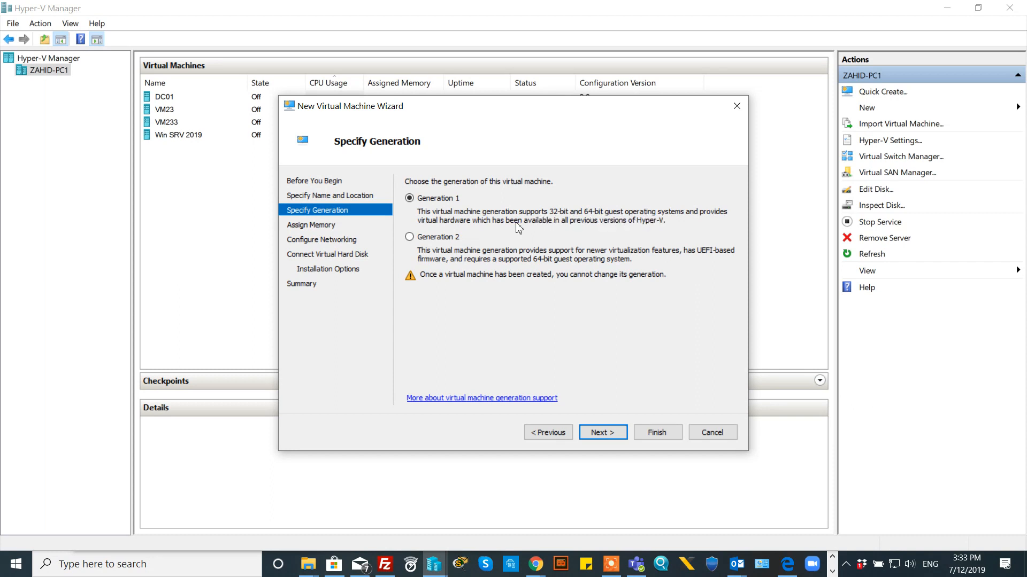
# - Choose Generation 2 for VM15 and advance to the memory settings
pyautogui.click(410, 238)
pyautogui.click(602, 433)
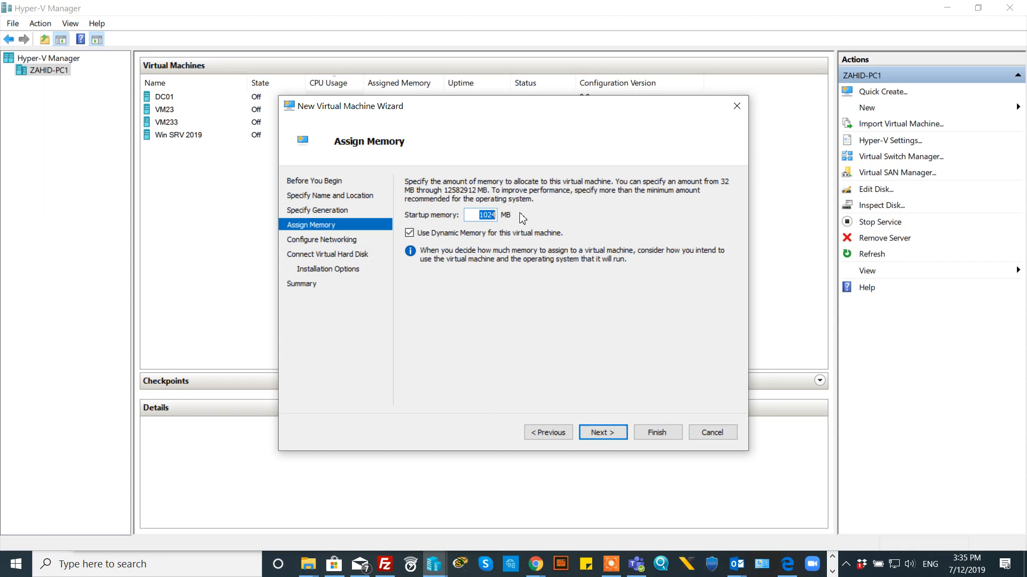
# - Keep 1024 MB startup memory and connect VM15's network to the External1 switch
pyautogui.click(602, 435)
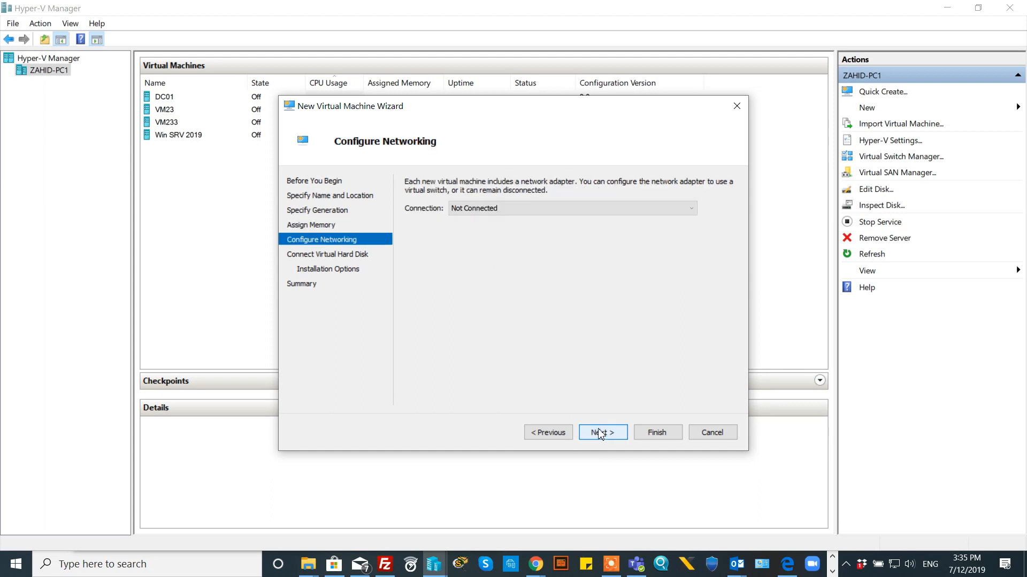
pyautogui.click(558, 210)
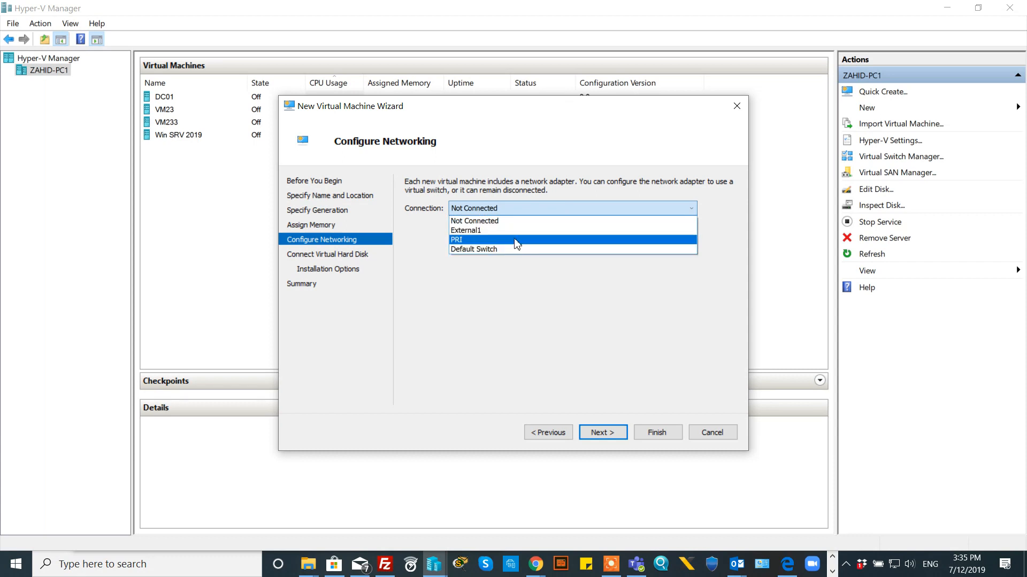
pyautogui.click(485, 230)
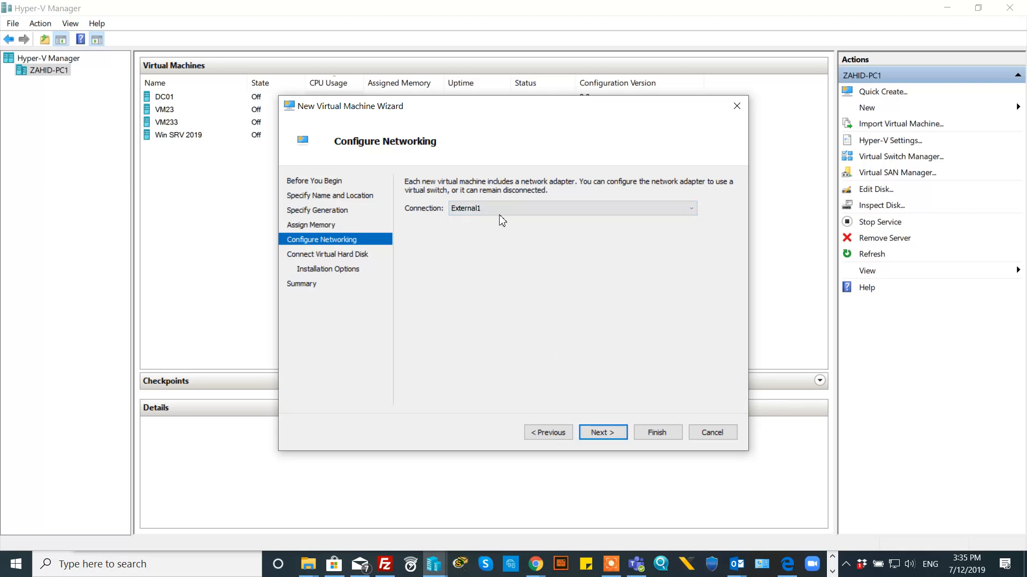
pyautogui.click(609, 437)
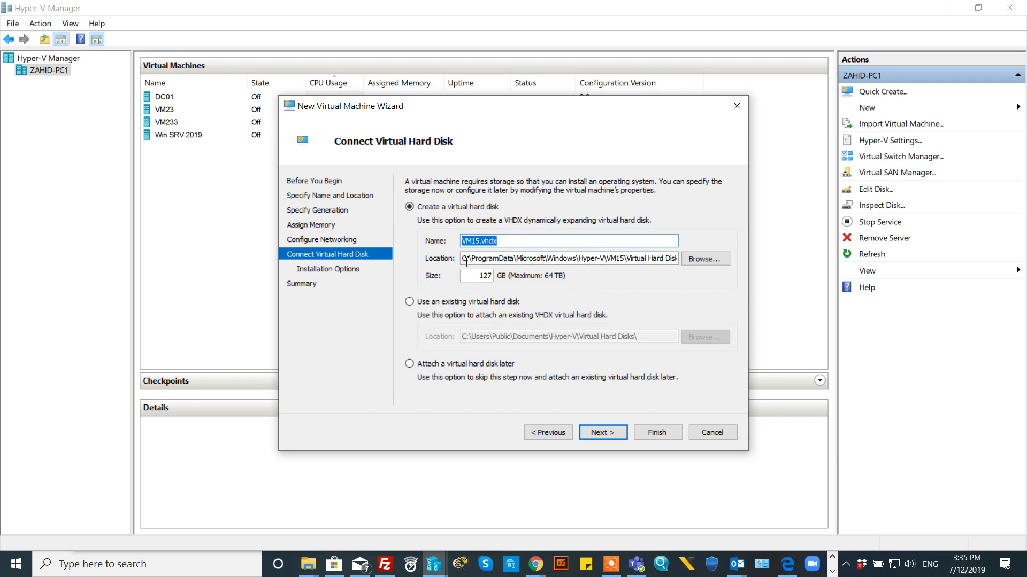
# - Review and accept the new 127 GB VM15.vhdx virtual hard disk at its default location
pyautogui.moveTo(462, 259); pyautogui.dragTo(681, 262)
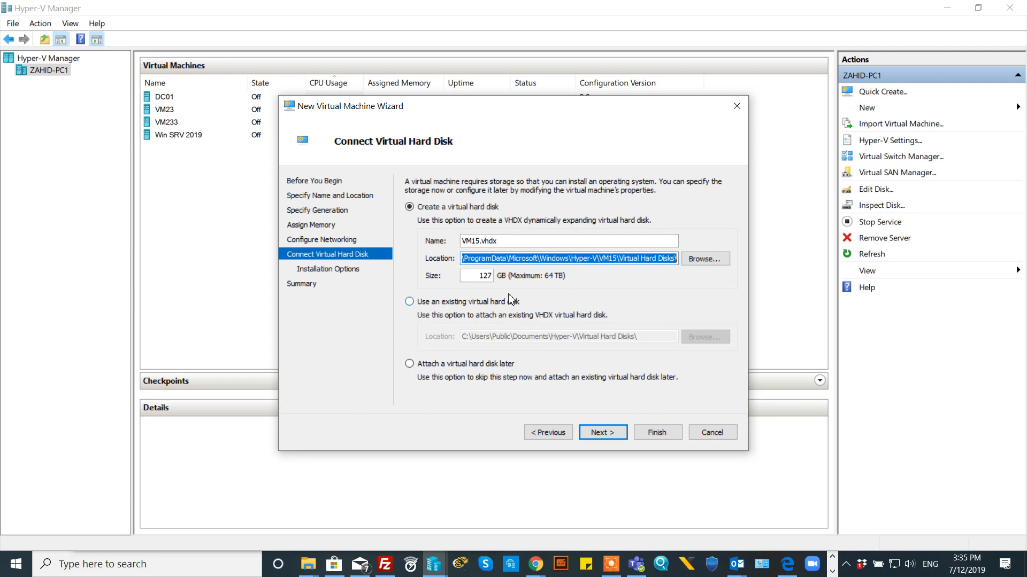
pyautogui.doubleClick(488, 276)
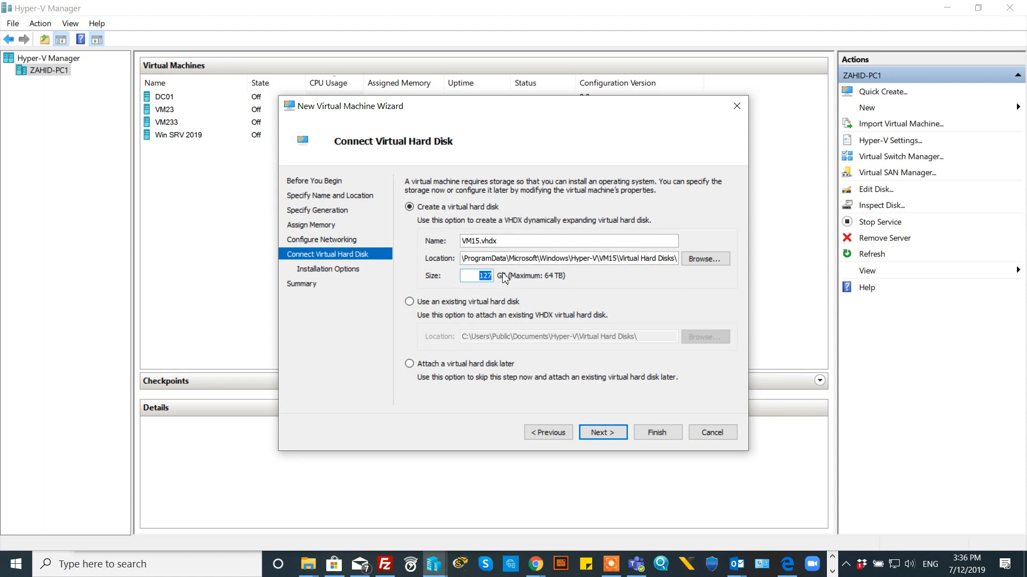
pyautogui.click(607, 438)
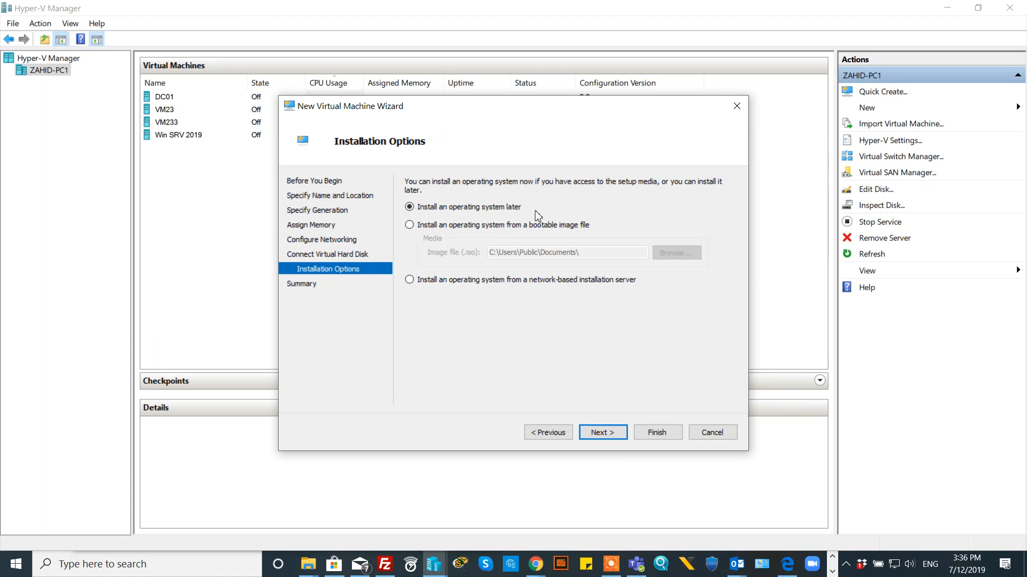
# - Use the Windows Server 2016 ISO as the bootable install image and finish creating VM15
pyautogui.click(433, 225)
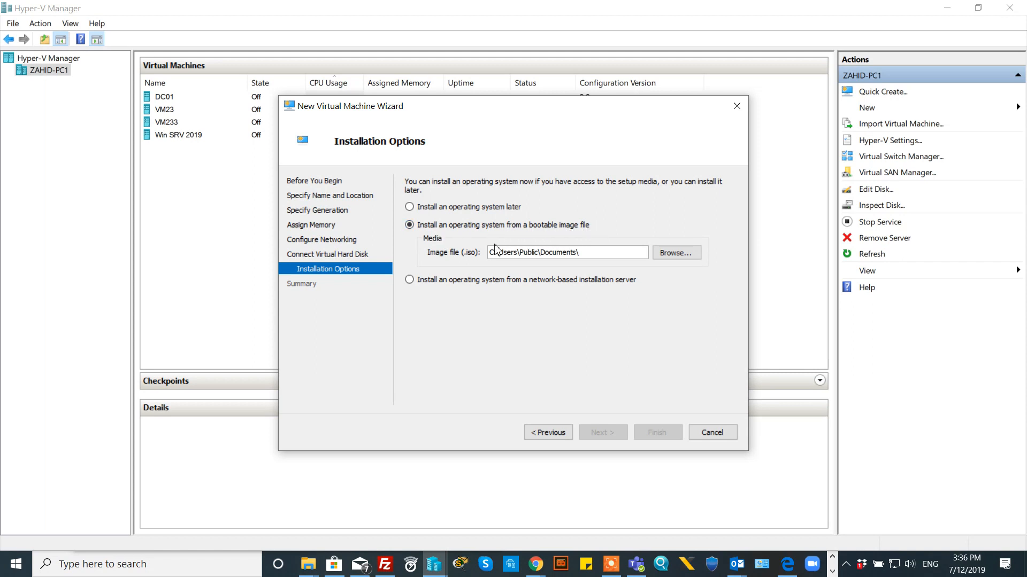
pyautogui.click(673, 255)
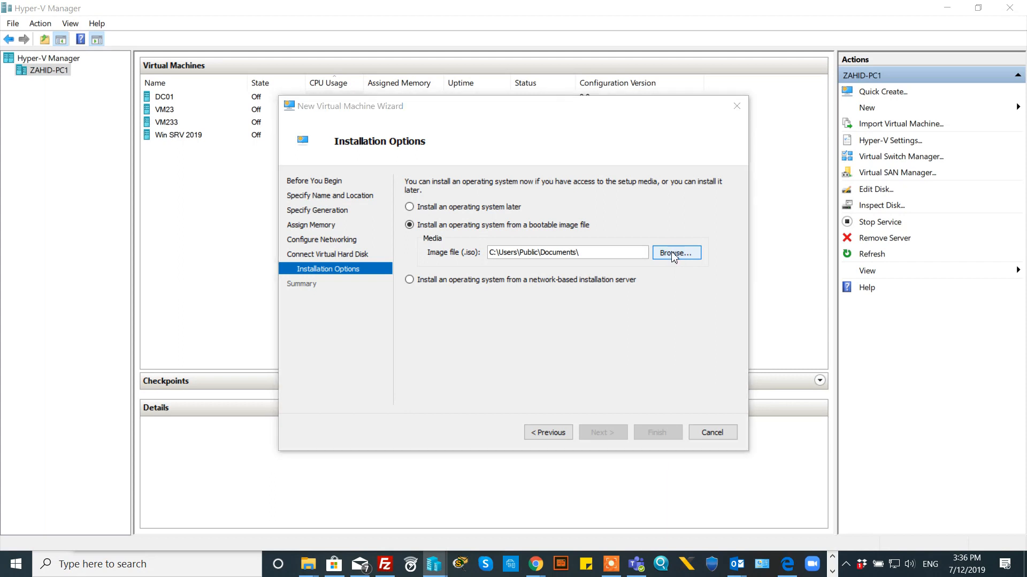
pyautogui.click(542, 245)
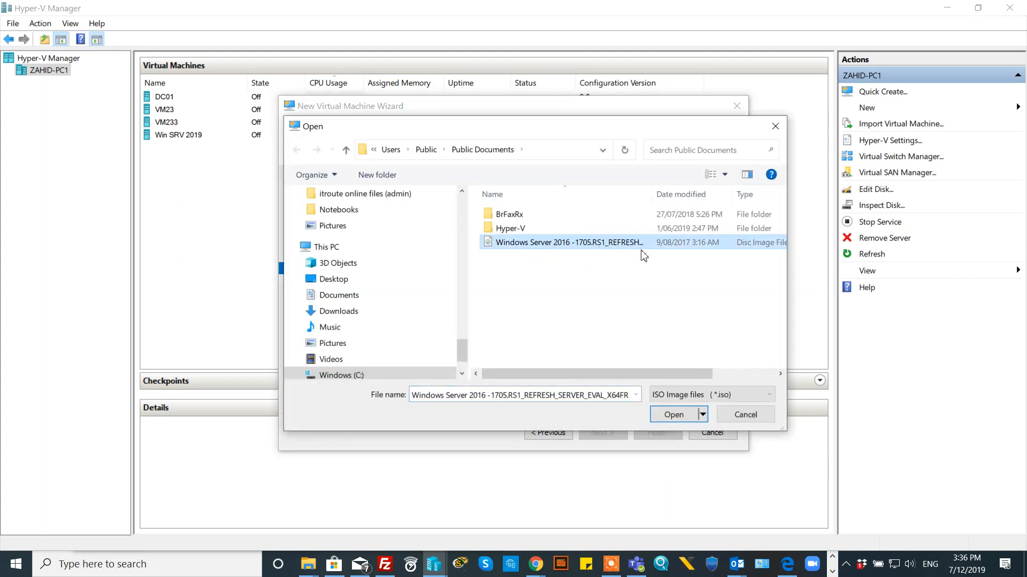
pyautogui.click(673, 416)
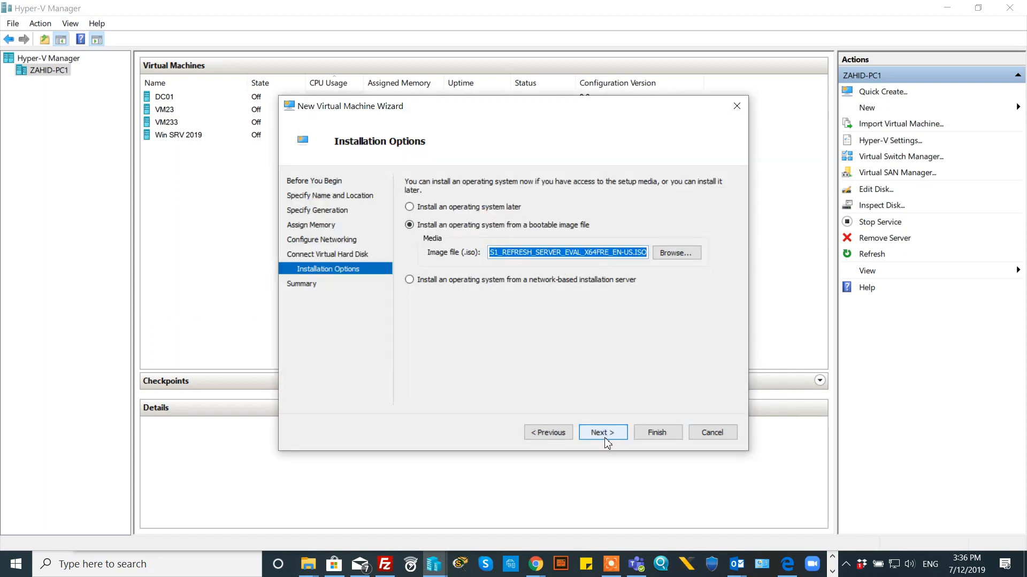
pyautogui.click(606, 436)
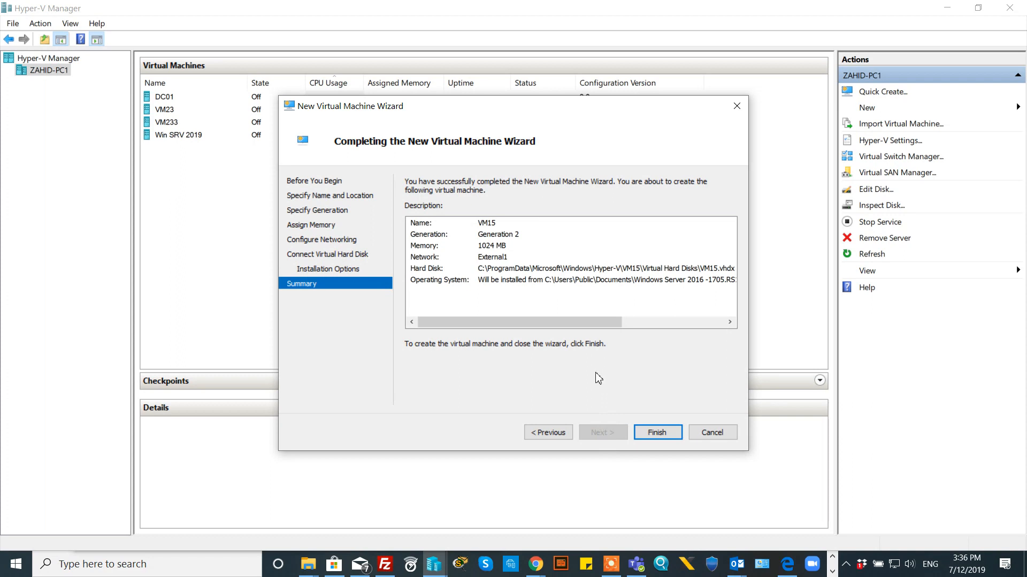
pyautogui.click(654, 433)
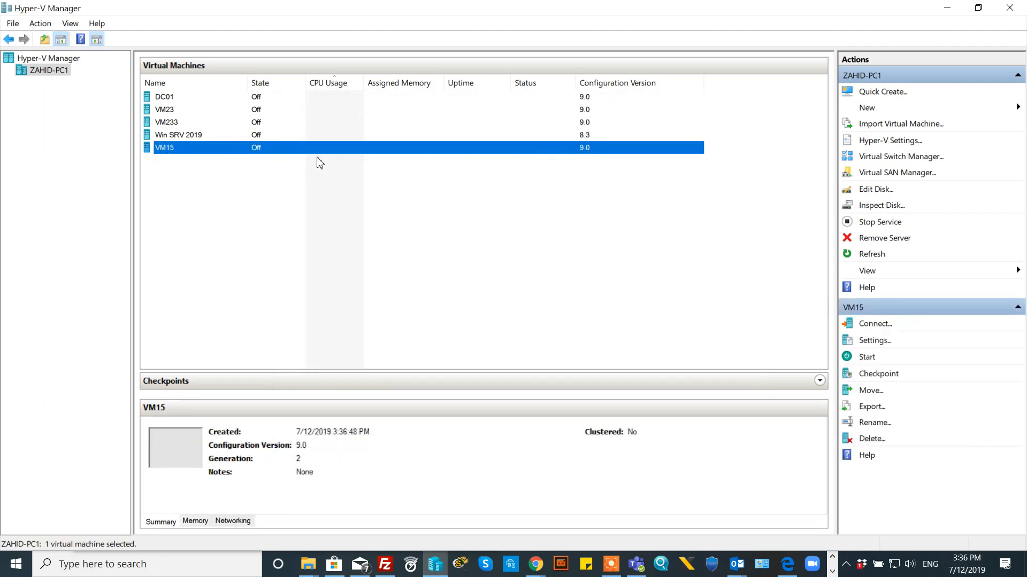
# - Connect to VM15's console and move the connection window slightly lower
pyautogui.rightClick(366, 150)
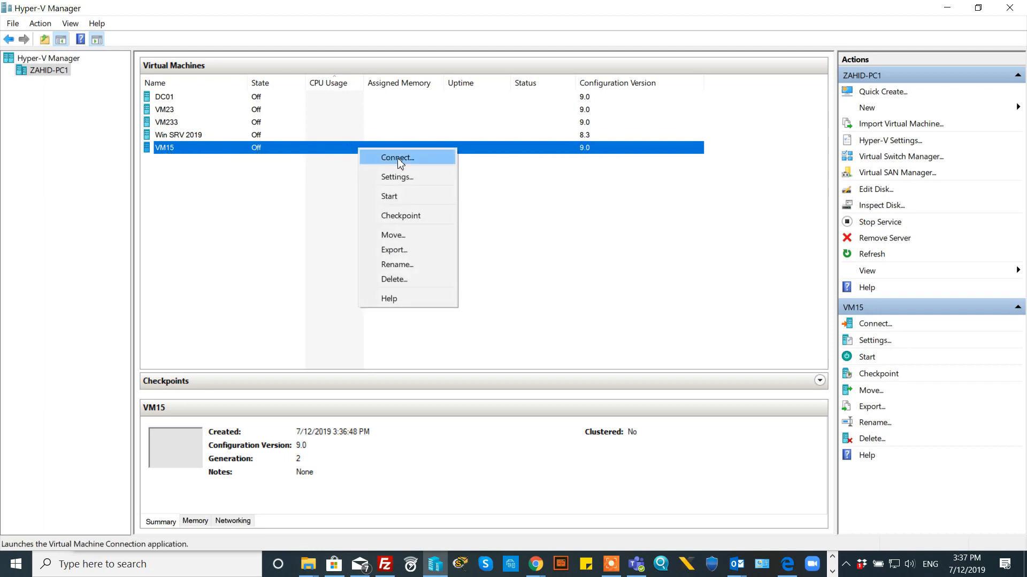
pyautogui.click(398, 159)
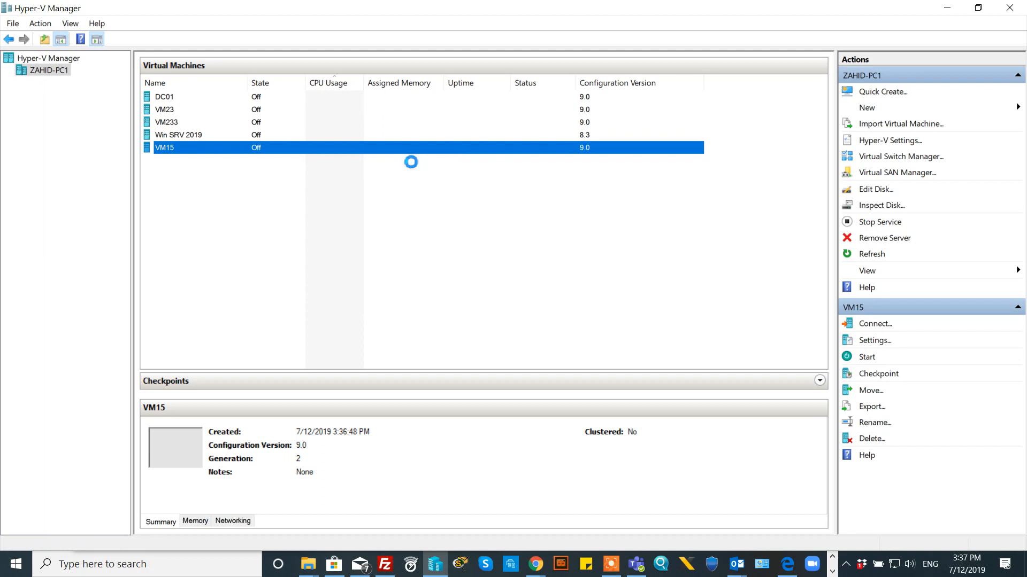
pyautogui.moveTo(408, 12); pyautogui.dragTo(401, 44)
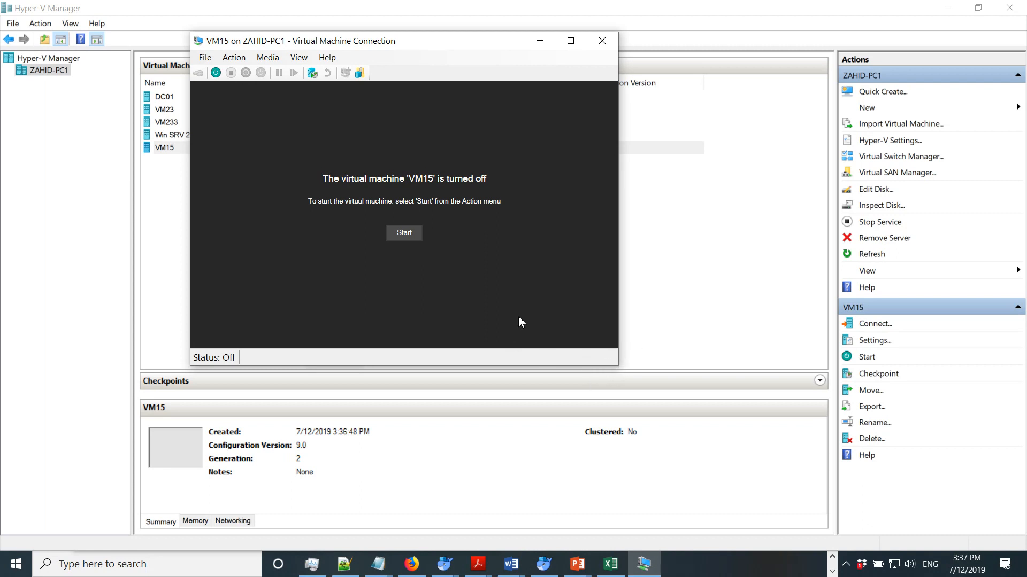
# - Power on VM15, then reset it with Ctrl+Alt+Delete after the no-OS boot failure
pyautogui.click(406, 234)
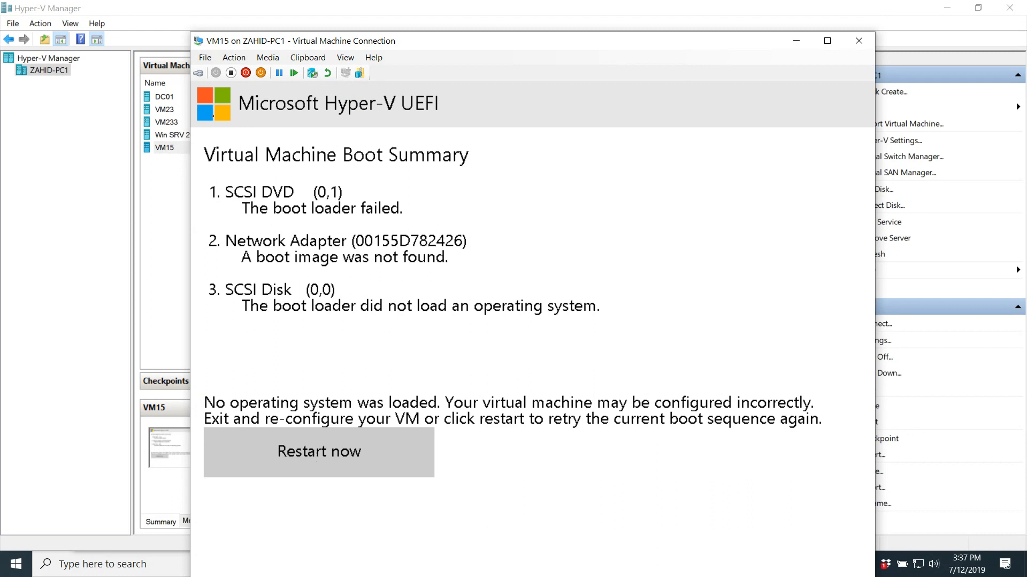
pyautogui.click(198, 73)
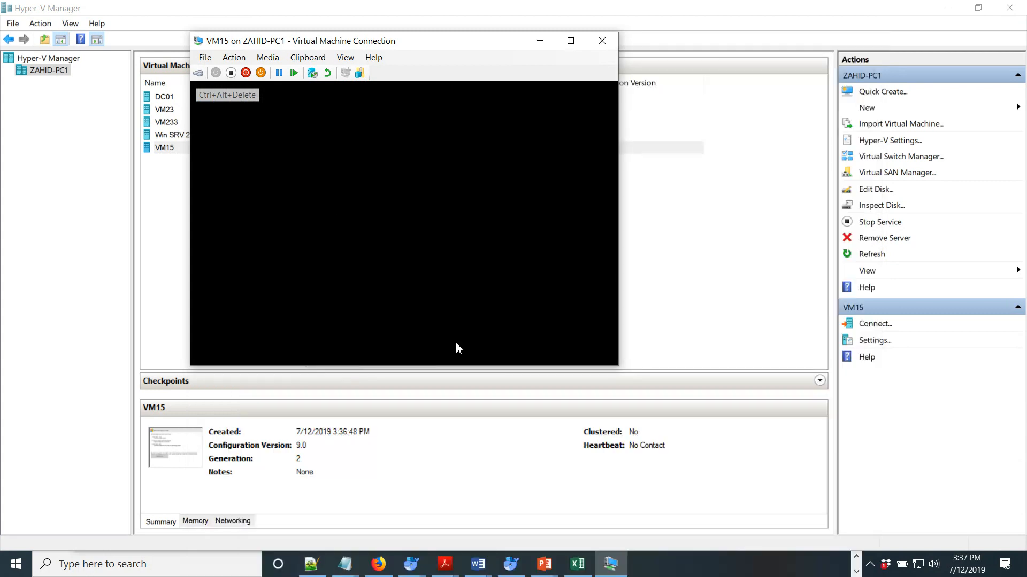
# - Boot VM15 from the DVD and set the time and currency format to English (Australia)
pyautogui.press('Return')
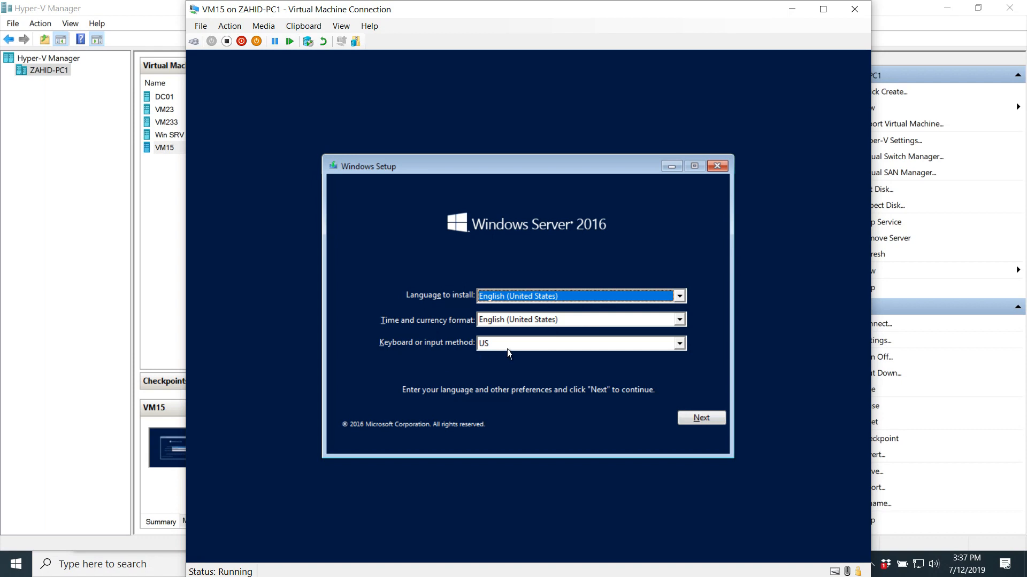
pyautogui.click(667, 322)
pyautogui.press('e')
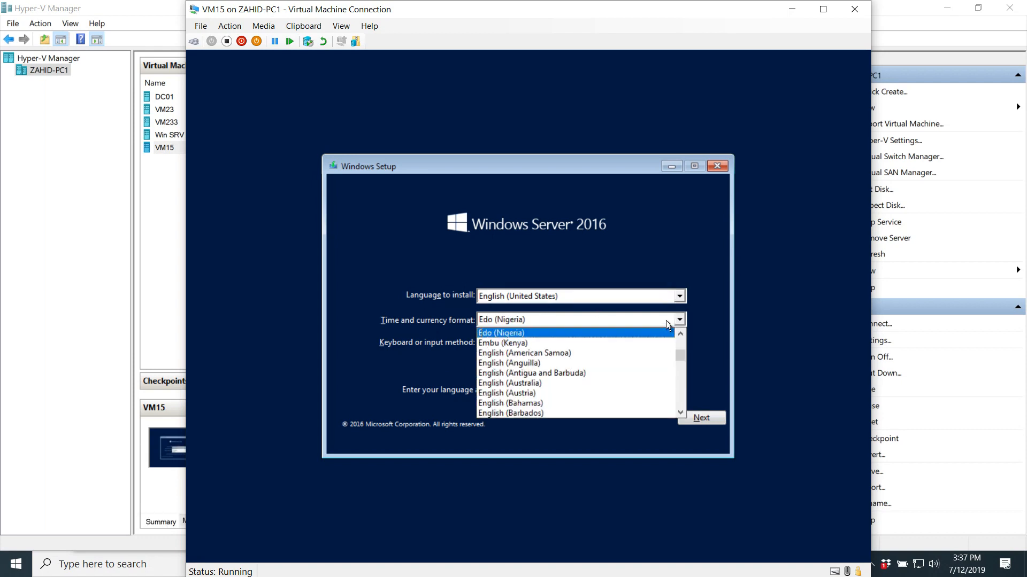
pyautogui.press('Down')
pyautogui.press('Down')
pyautogui.press('Down')
pyautogui.press('Down')
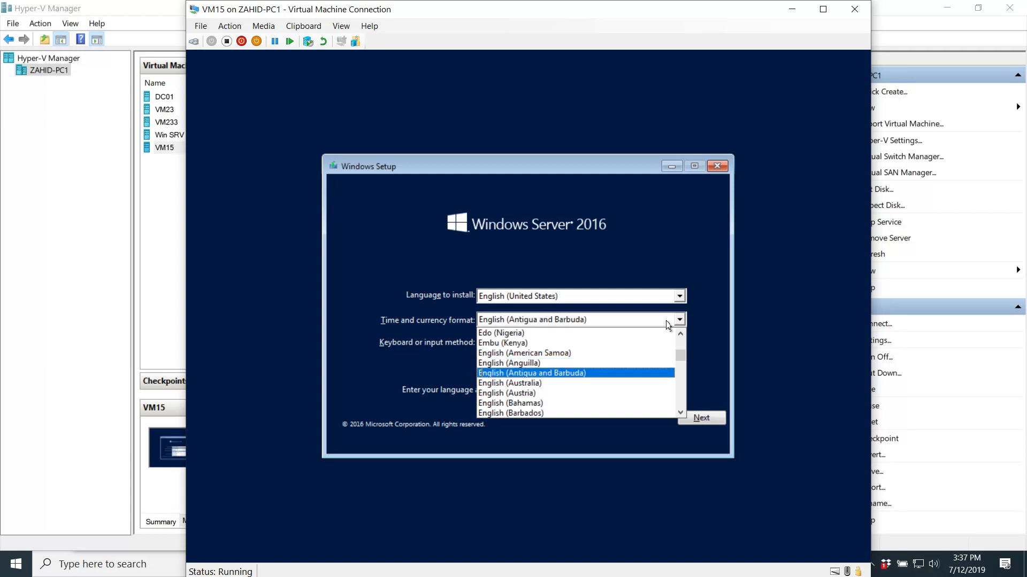
pyautogui.press('Down')
pyautogui.press('Return')
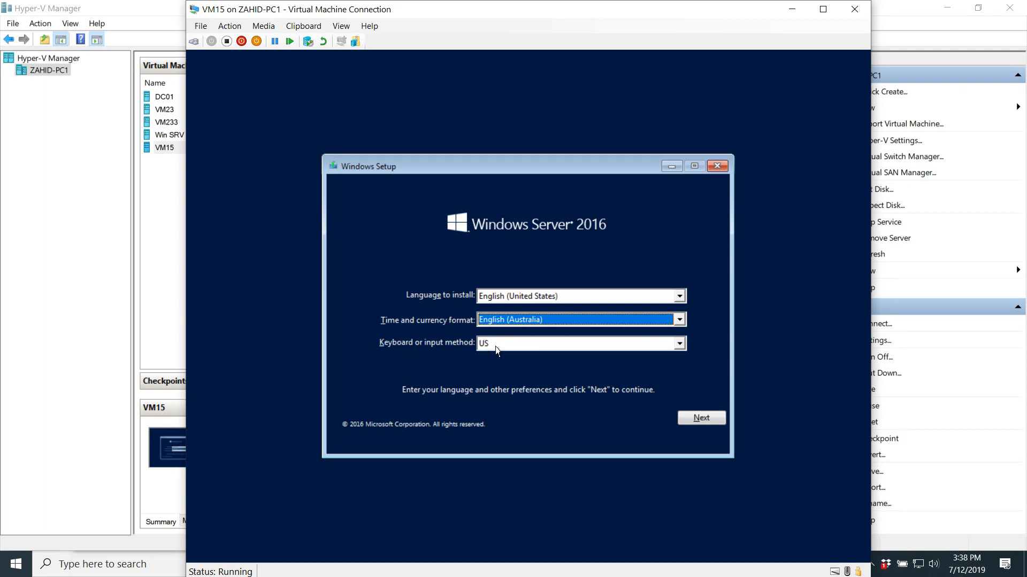
# - Accept the setup language settings and launch the Windows Server 2016 installation
pyautogui.click(700, 420)
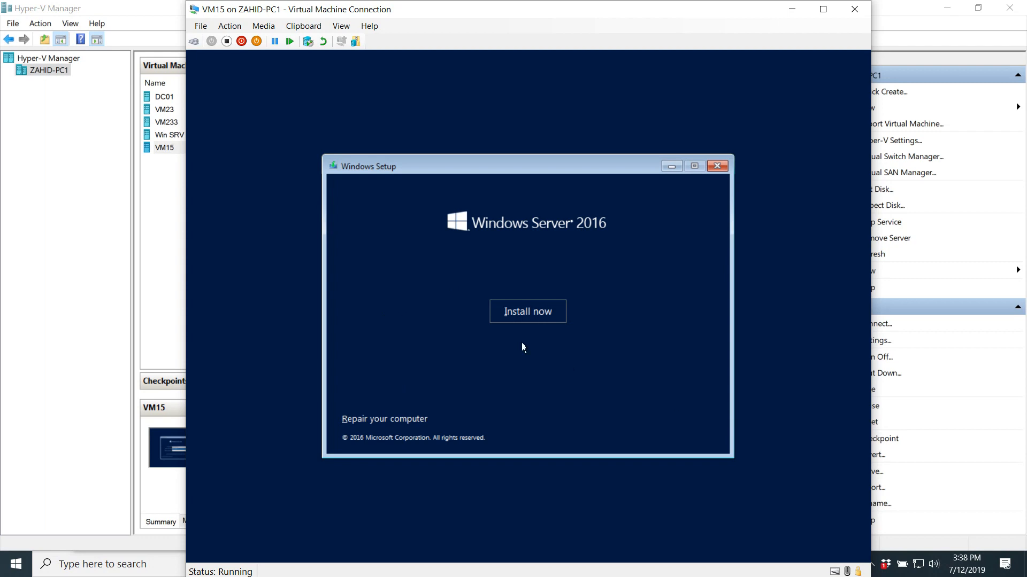
pyautogui.click(540, 316)
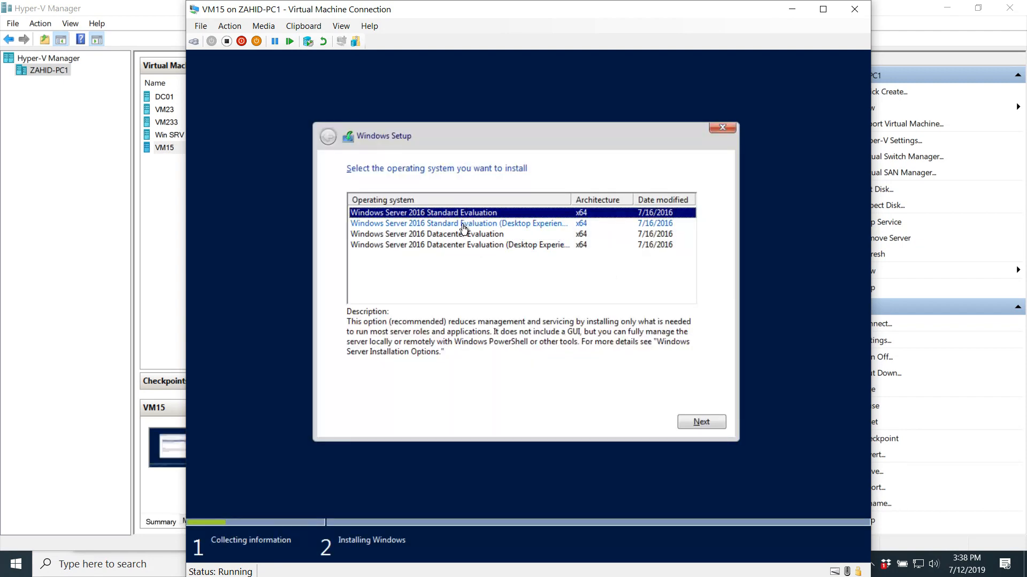
# - Select Windows Server 2016 Datacenter Evaluation (Desktop Experience) and continue to the license terms
pyautogui.click(463, 225)
pyautogui.click(464, 234)
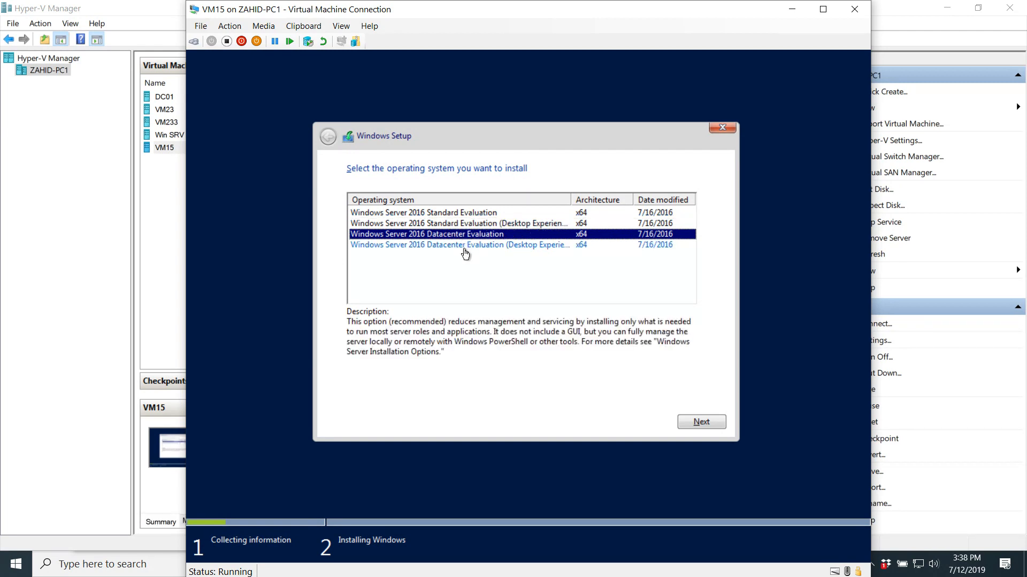
pyautogui.click(464, 250)
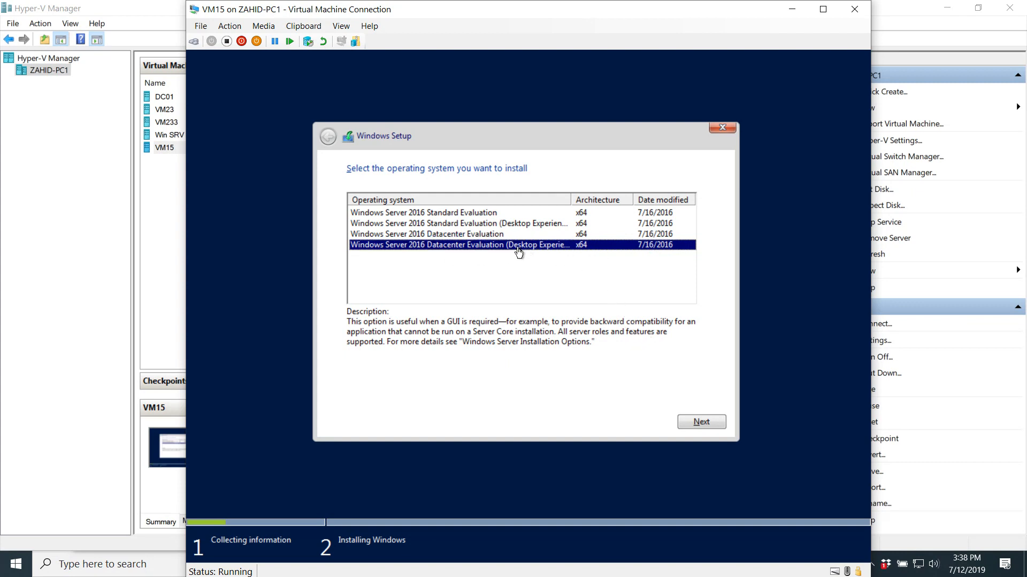
pyautogui.click(490, 235)
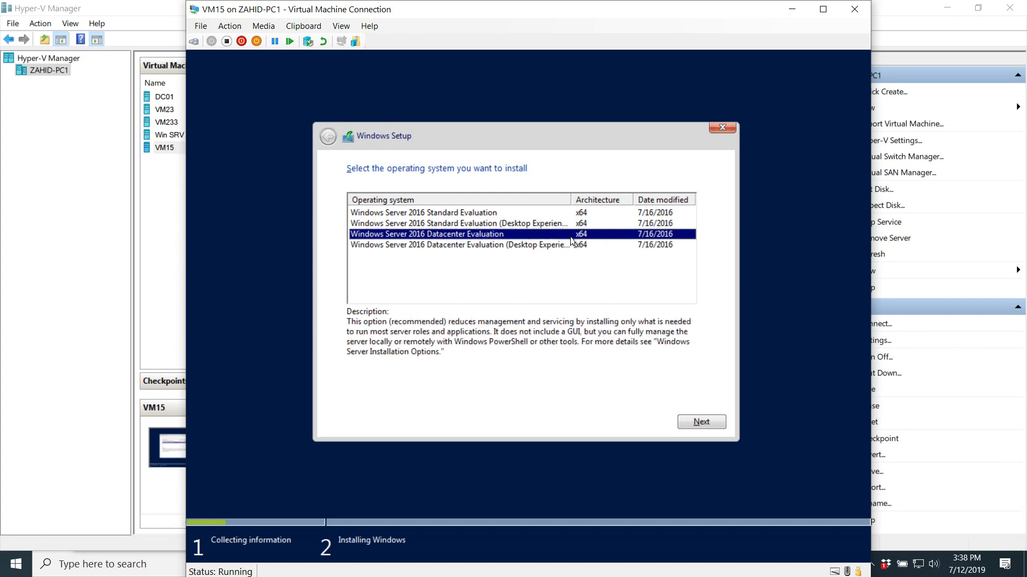
pyautogui.click(503, 246)
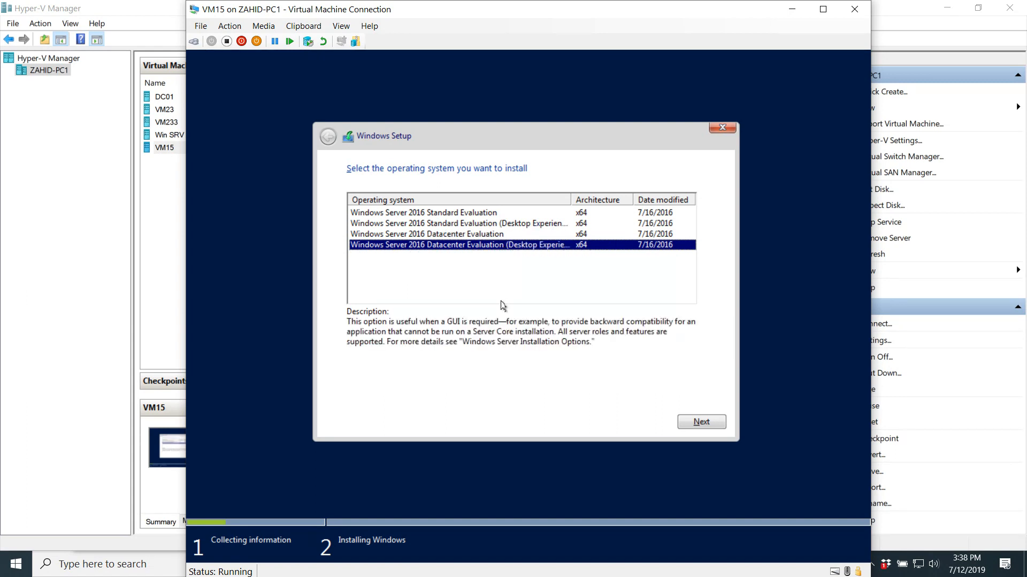
pyautogui.click(700, 425)
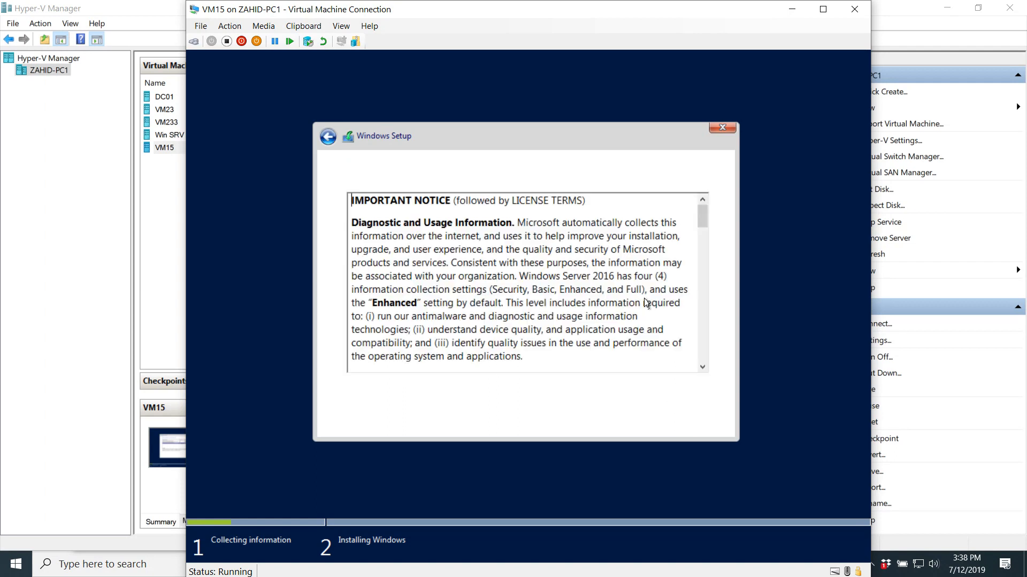
# - Accept the license terms and pick 'Custom: Install Windows only (advanced)'
pyautogui.click(408, 395)
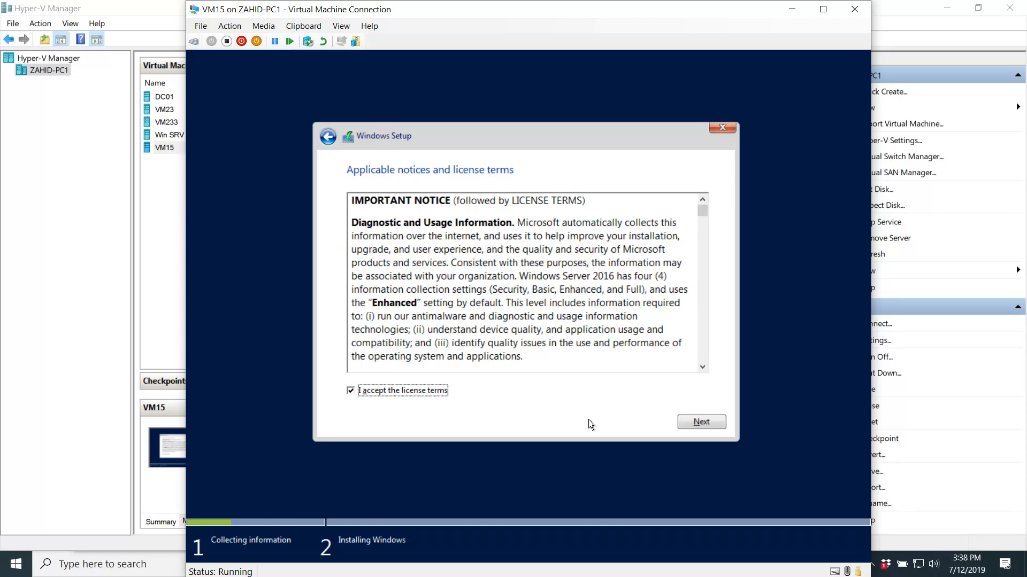
pyautogui.click(700, 422)
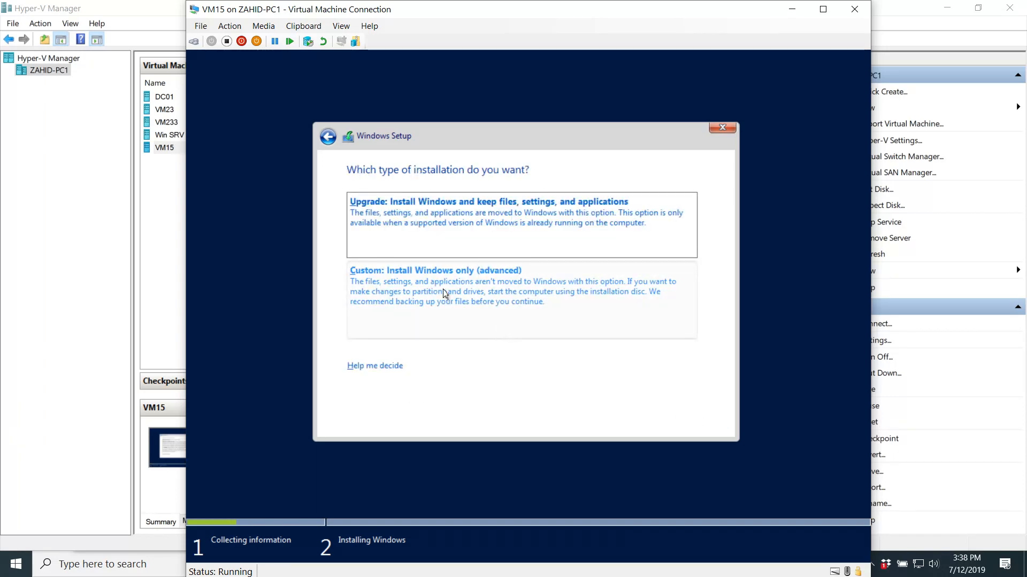
pyautogui.click(412, 294)
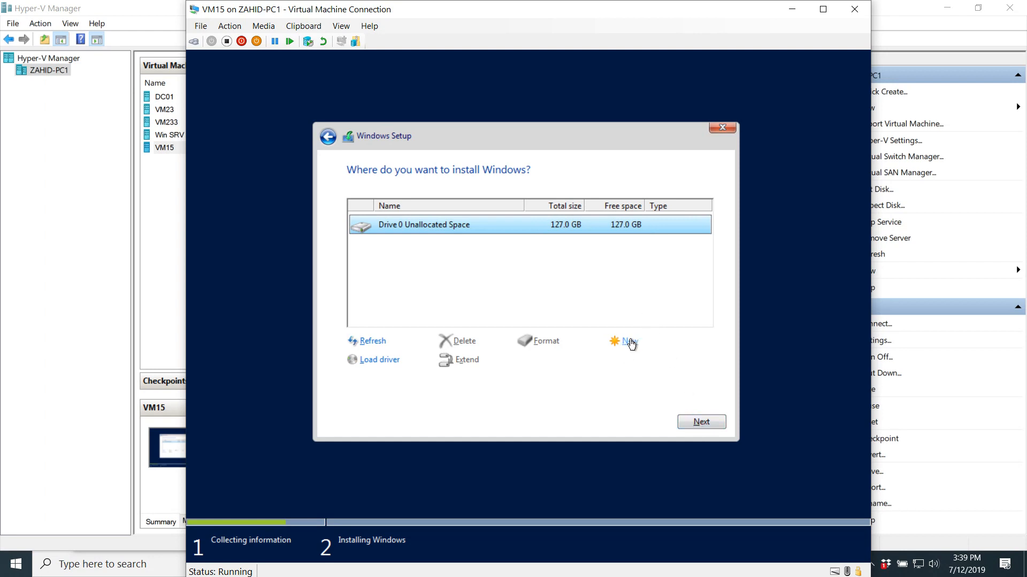
# - Start installing Windows onto Drive 0's 127.0 GB unallocated space
pyautogui.click(701, 422)
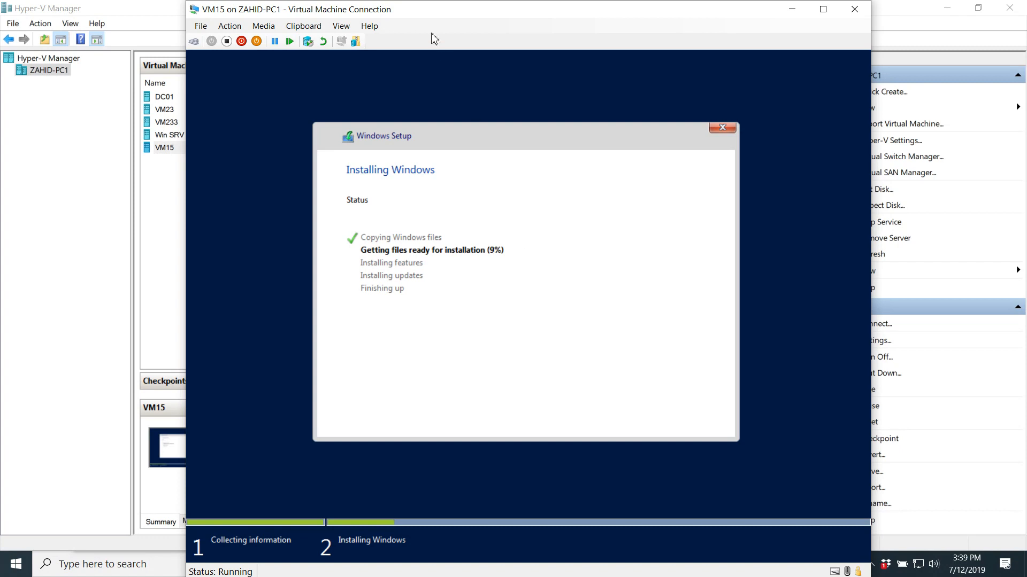
# - Minimize the VM window during installation, then restore it at the Customize settings screen
pyautogui.moveTo(424, 11); pyautogui.dragTo(299, 17)
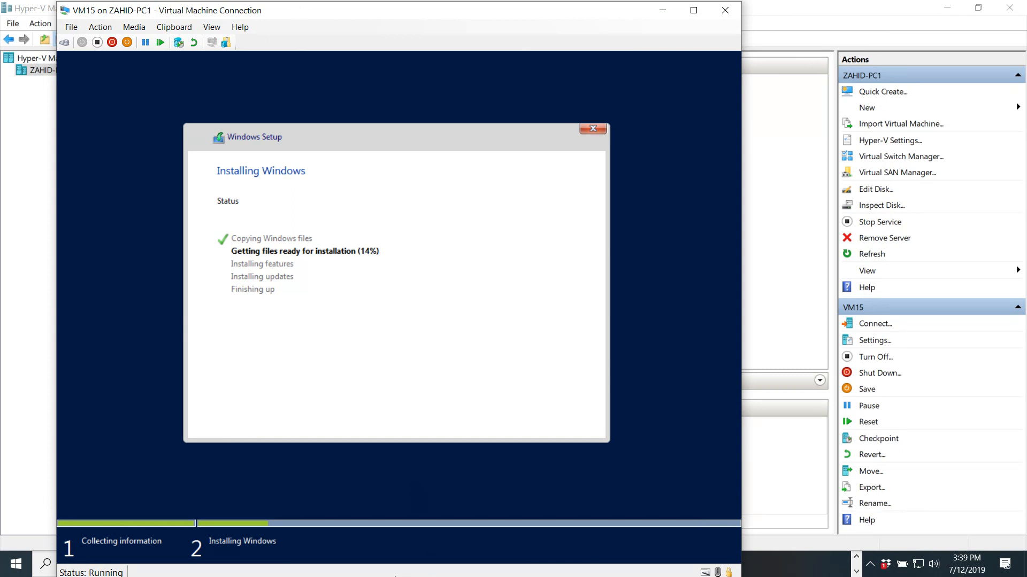
pyautogui.click(663, 10)
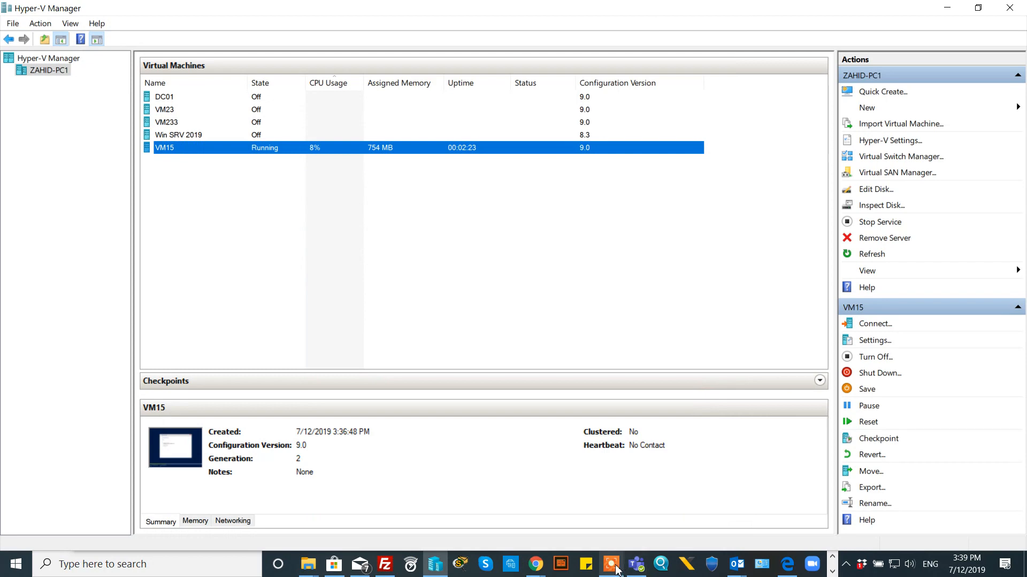
pyautogui.moveTo(615, 571)
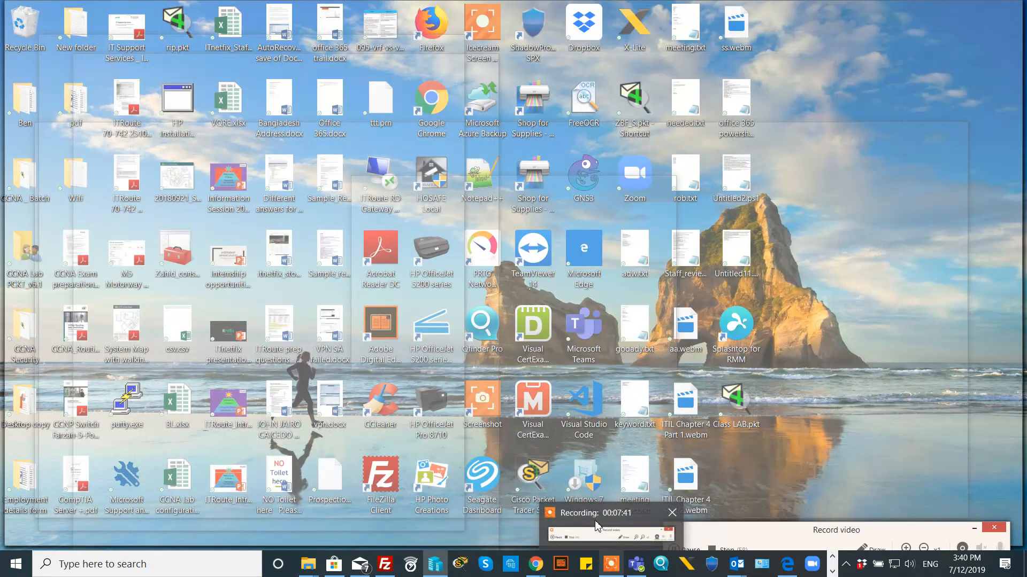
pyautogui.click(597, 527)
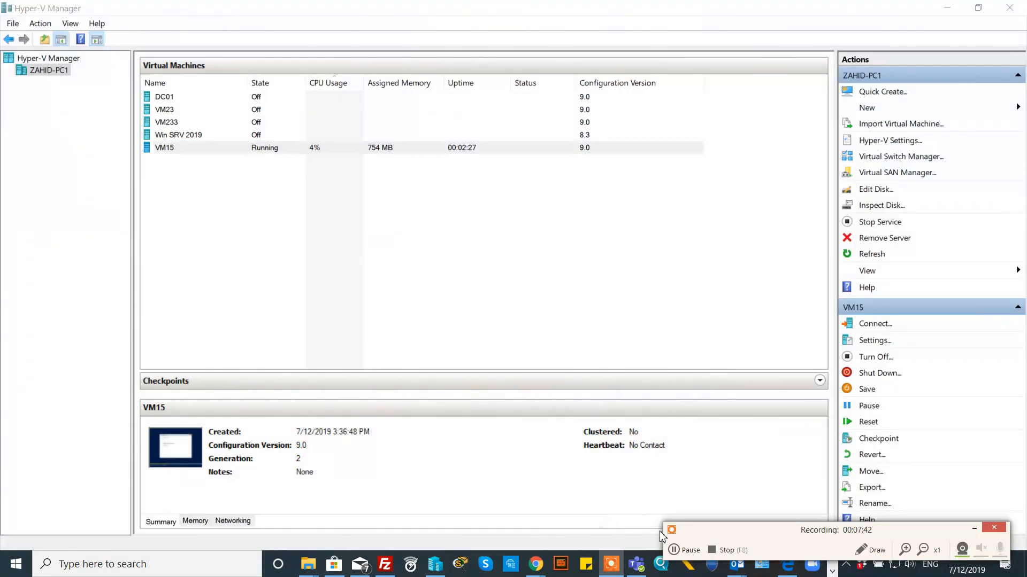
pyautogui.click(684, 551)
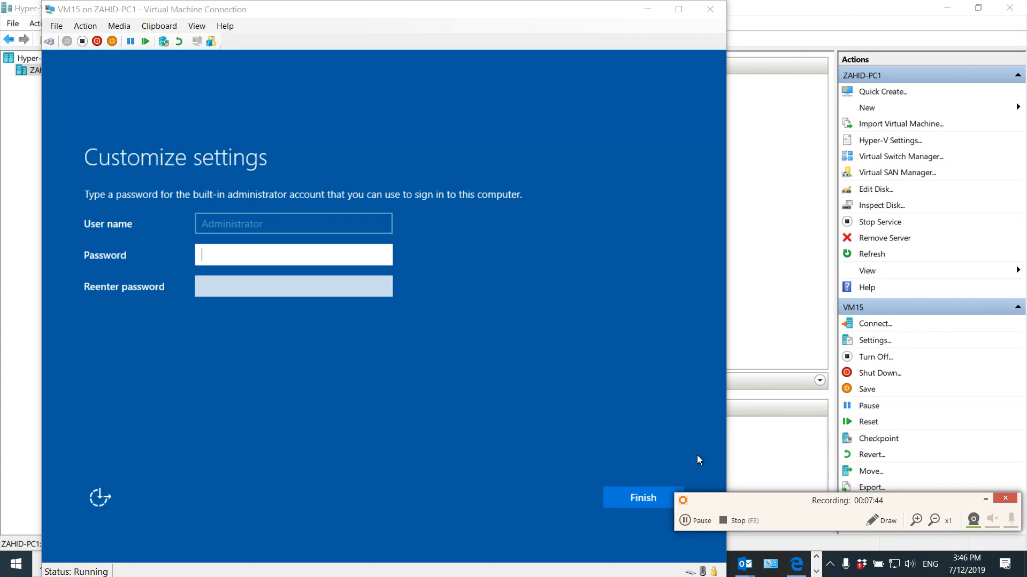
# - Enter the Administrator password in both password fields and finish setup
pyautogui.click(985, 500)
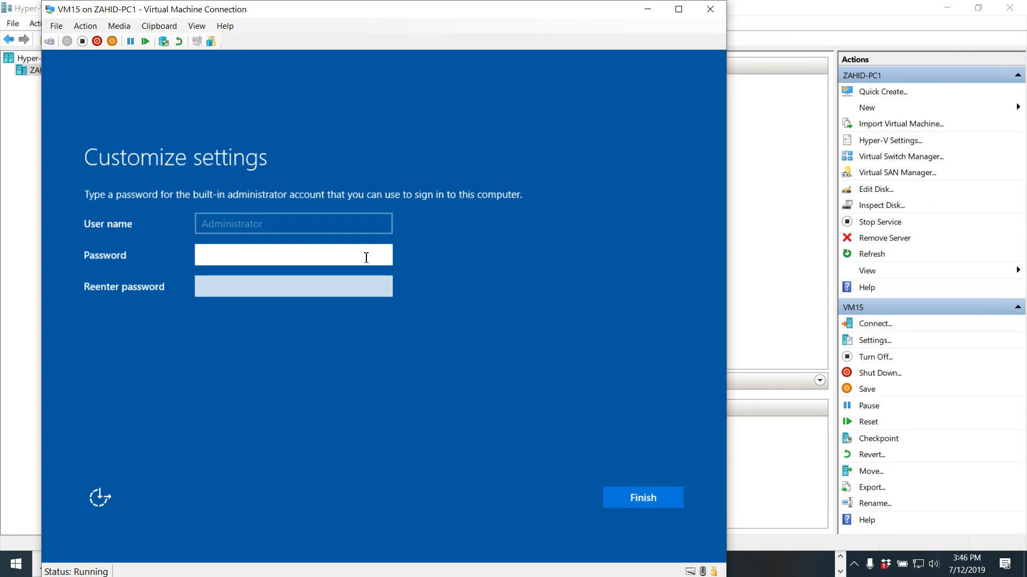
pyautogui.write('P@ssw0rd1')
pyautogui.press('Tab')
pyautogui.write('P@ssw0rd1')
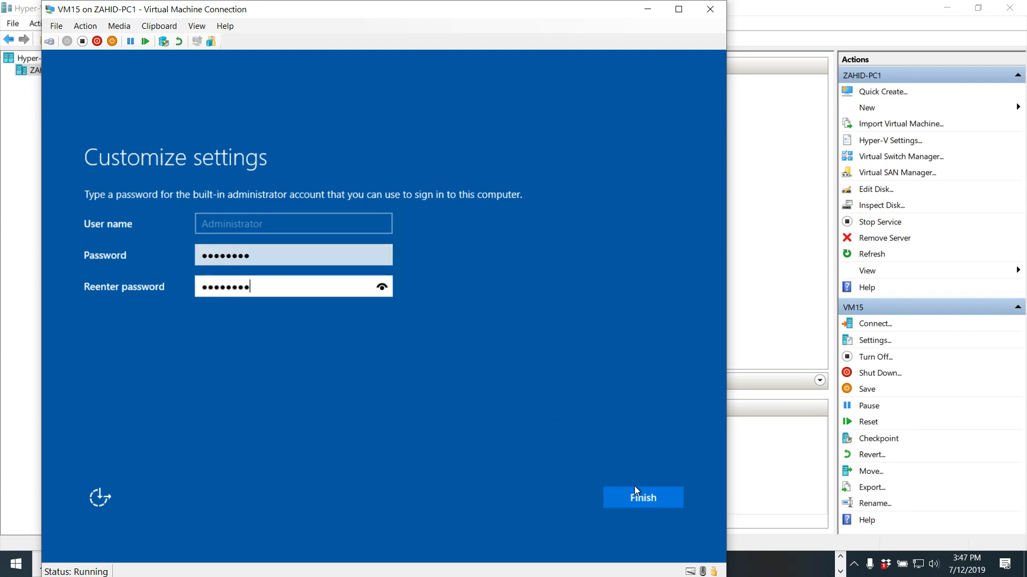
pyautogui.click(646, 505)
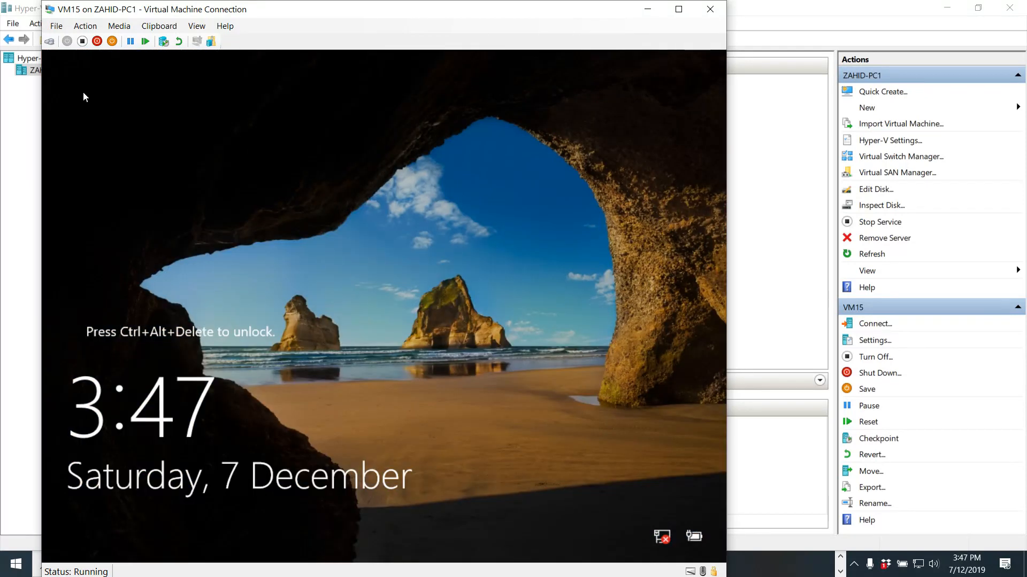
# - Send Ctrl+Alt+Delete to VM15 and sign in as Administrator with the account password
pyautogui.click(50, 41)
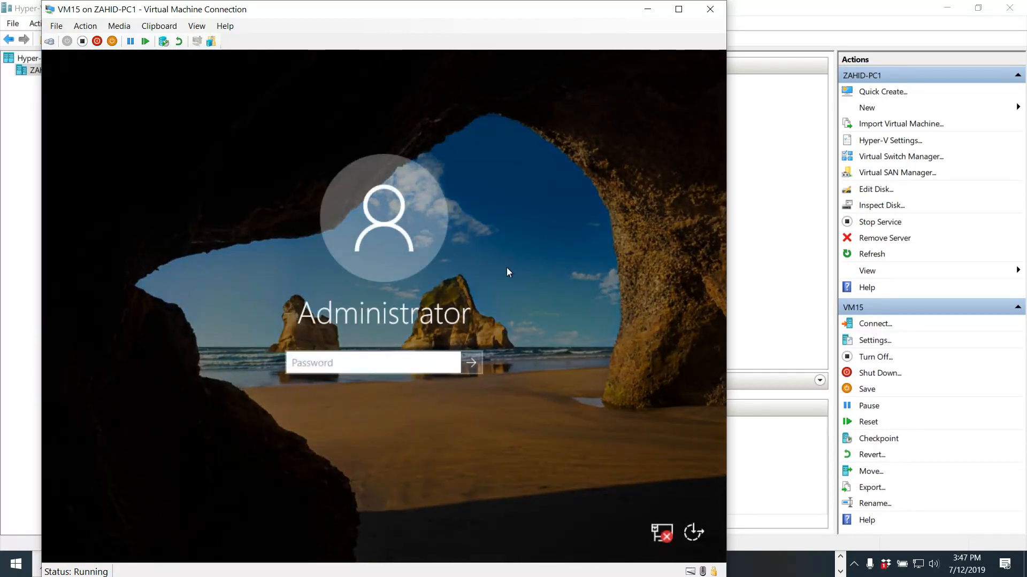
pyautogui.write('P@ssw0rd')
pyautogui.press('Return')
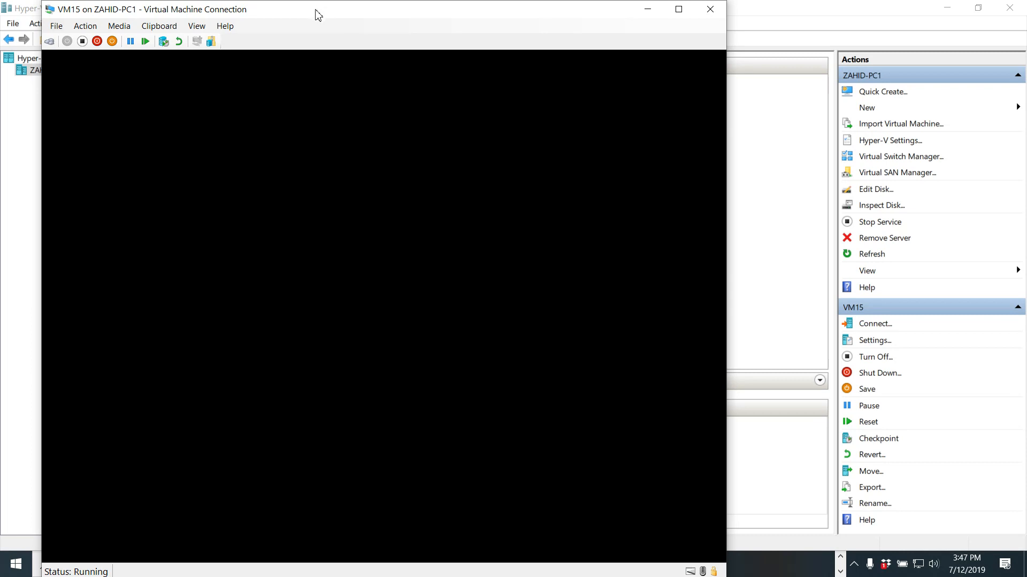
pyautogui.moveTo(316, 12); pyautogui.dragTo(400, 13)
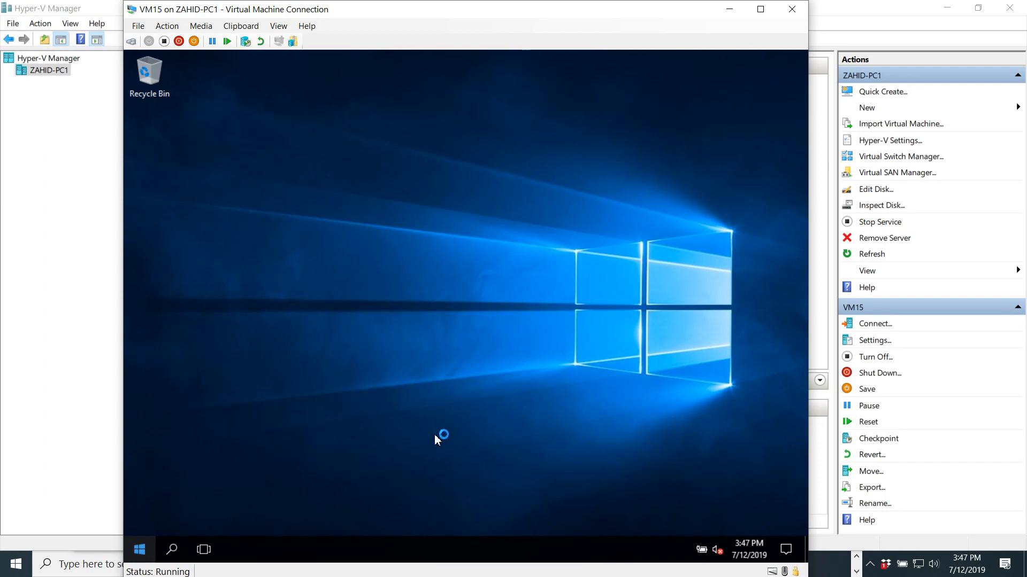
# - Launch Server Manager from the Start menu inside VM15
pyautogui.moveTo(408, 13)
pyautogui.mouseDown()
pyautogui.moveTo(470, 14)
pyautogui.moveTo(404, 15)
pyautogui.mouseUp()
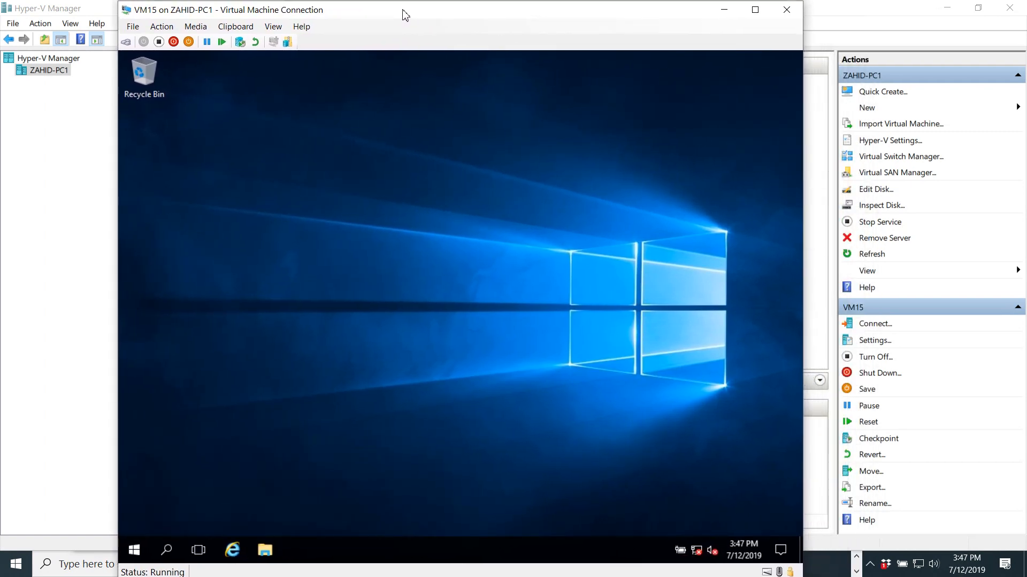
pyautogui.click(133, 555)
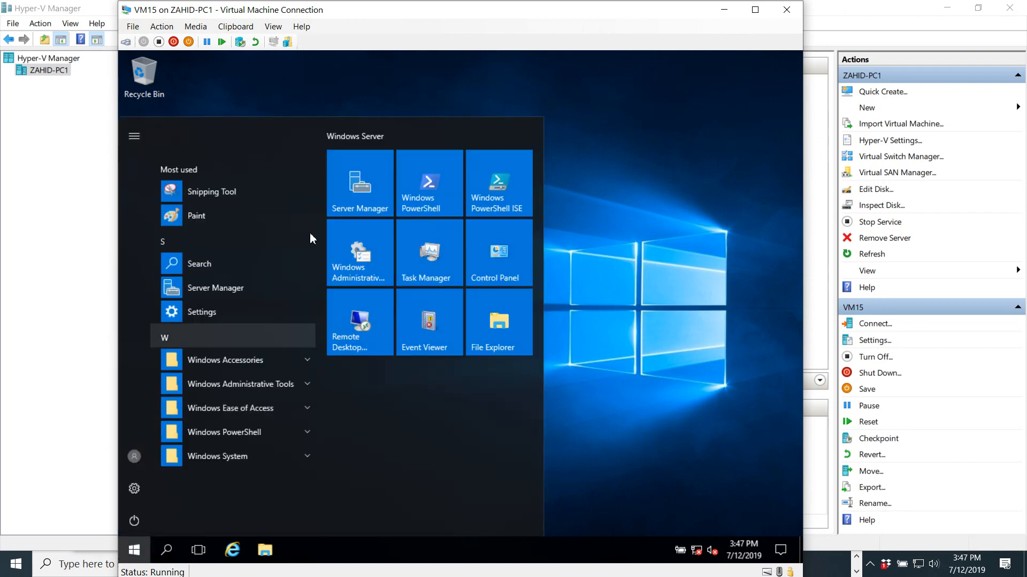
pyautogui.click(370, 195)
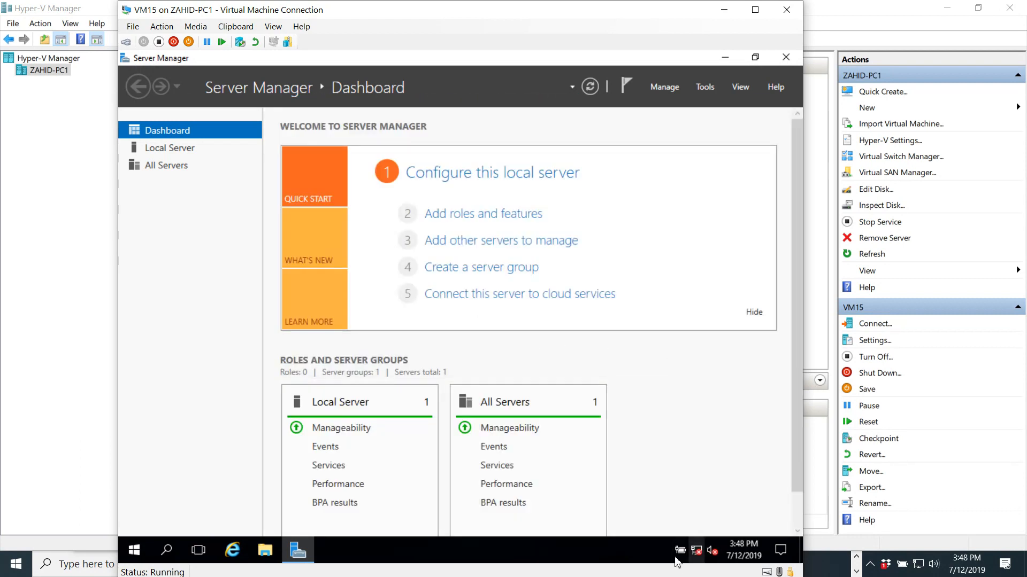
# - Open Server Manager's Local Server page showing Windows Server 2016 Datacenter Evaluation, then use the host taskbar
pyautogui.click(177, 149)
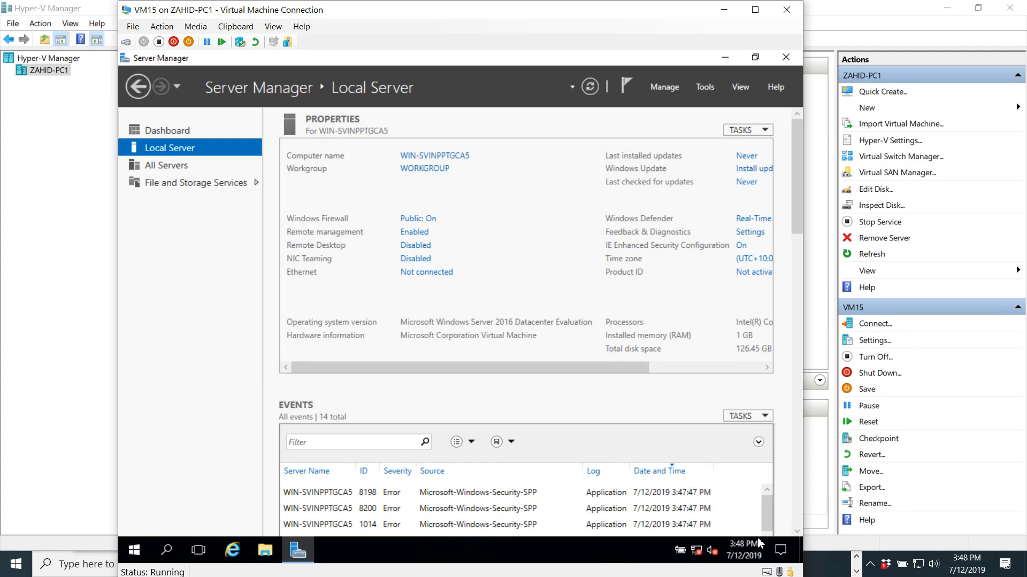
pyautogui.click(854, 573)
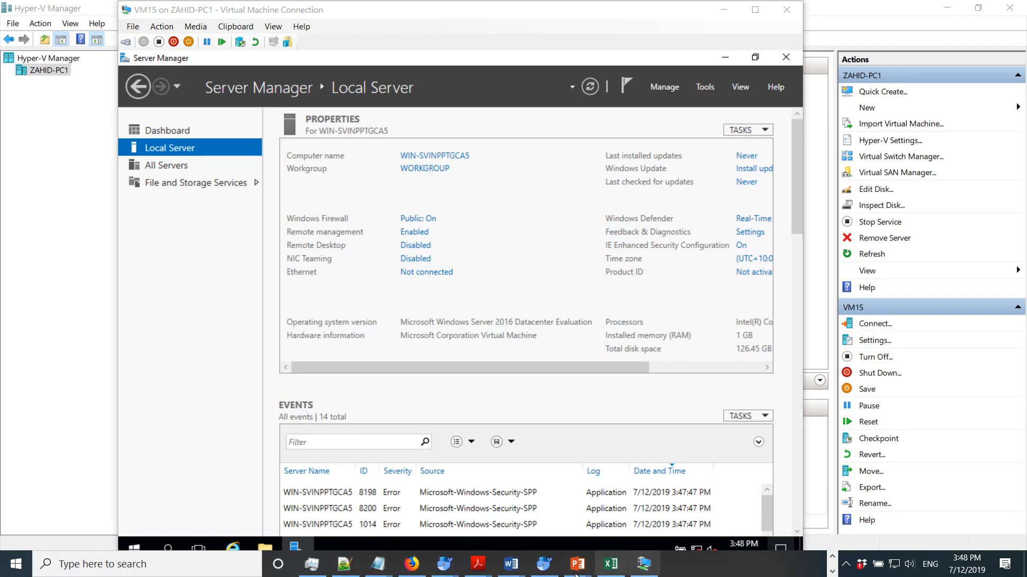
pyautogui.click(832, 558)
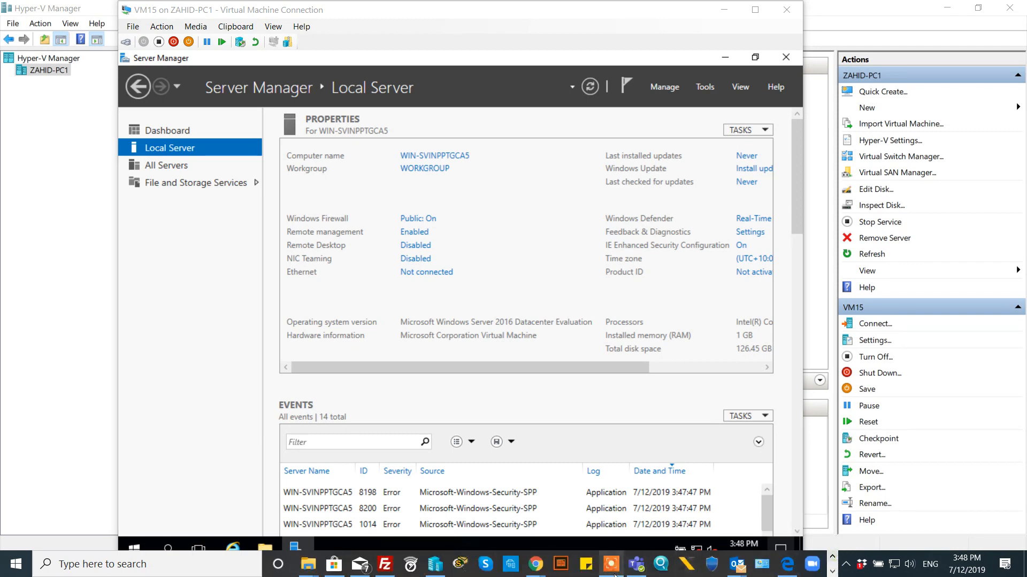
pyautogui.click(613, 566)
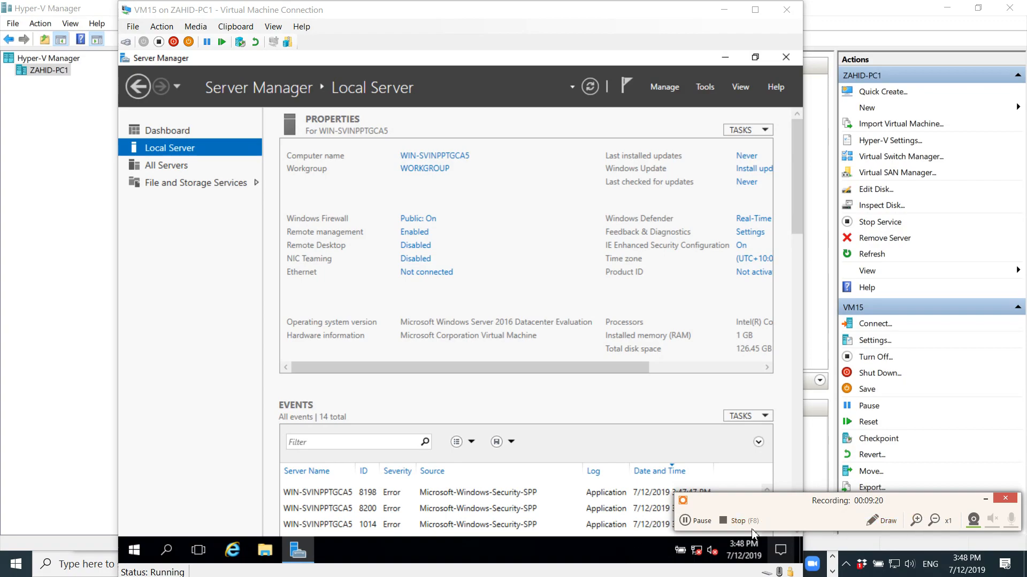